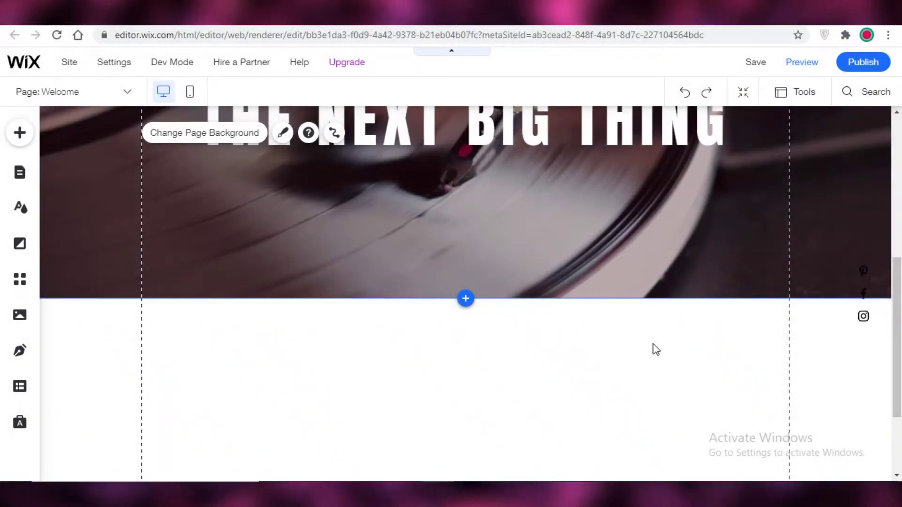
# Show the Contact & Forms elements in the Add panel.
pyautogui.scroll(-3, 402, 258)
pyautogui.scroll(3, 435, 395)
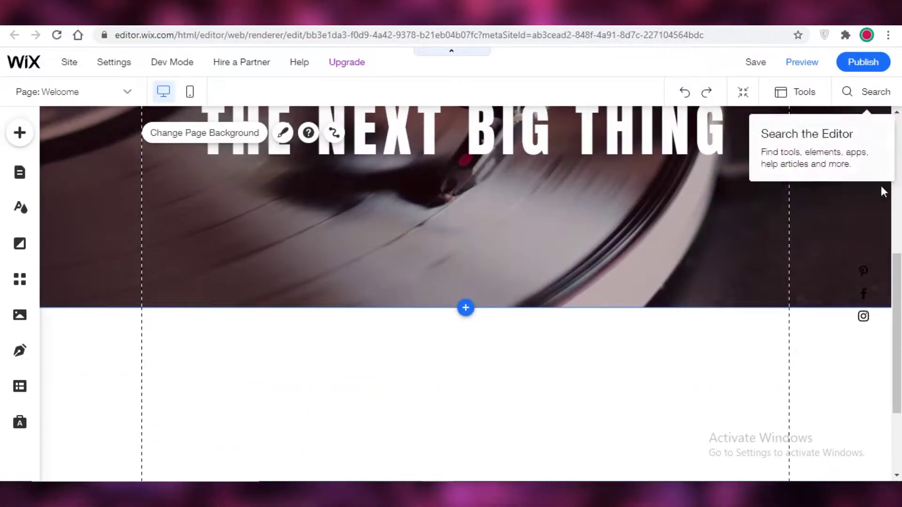
pyautogui.scroll(5, 876, 225)
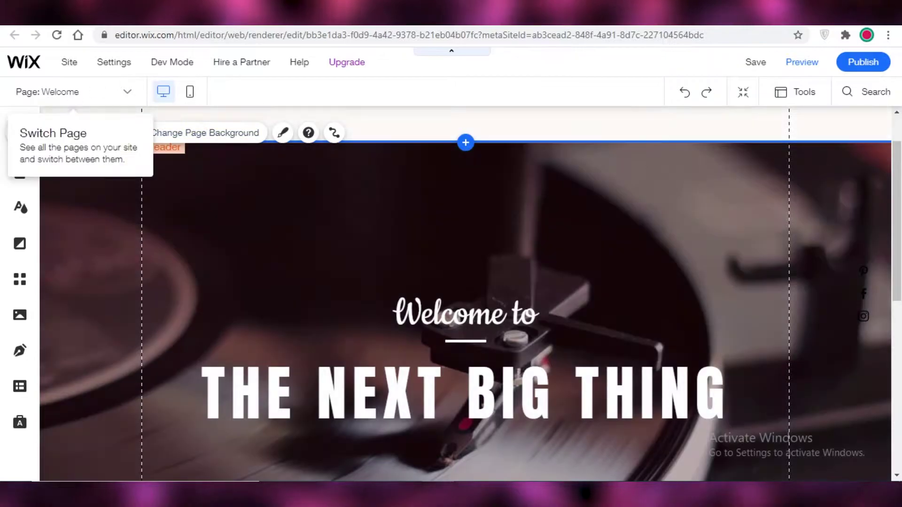
pyautogui.scroll(2, 465, 291)
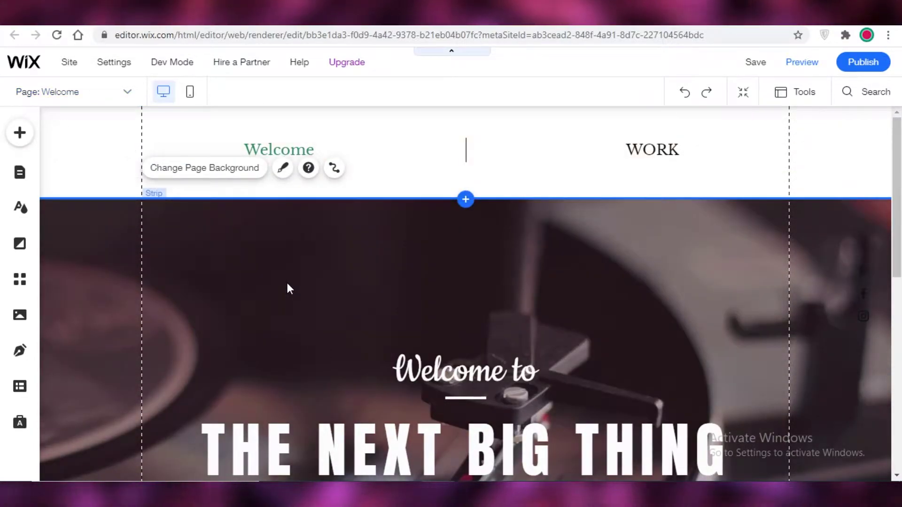
pyautogui.scroll(-5, 288, 285)
pyautogui.scroll(-3, 383, 275)
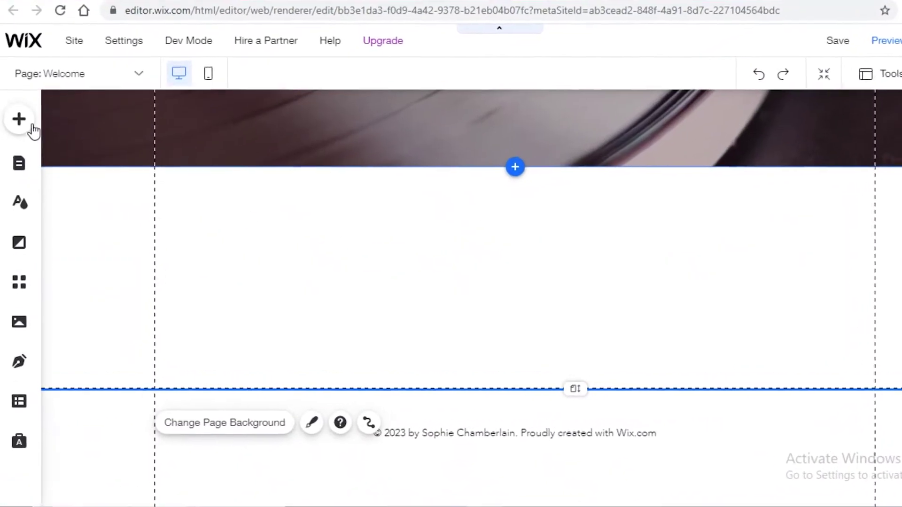
pyautogui.click(32, 129)
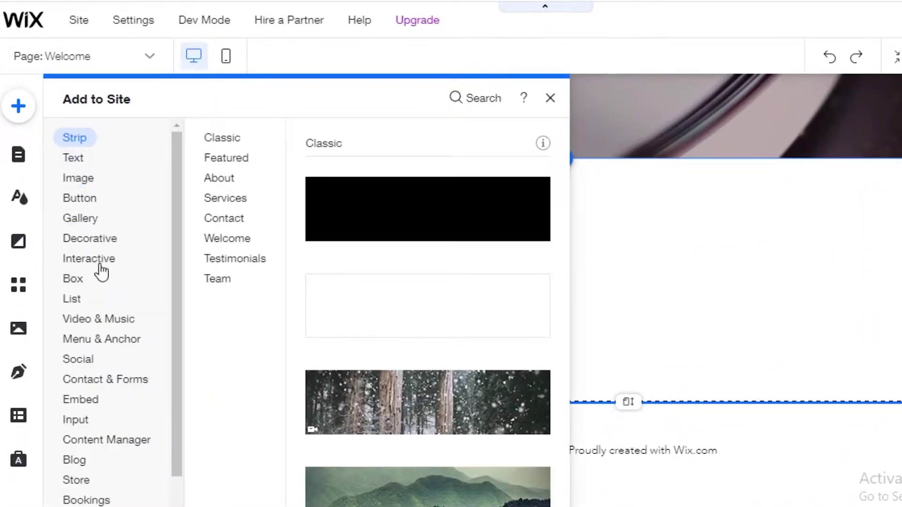
pyautogui.click(91, 388)
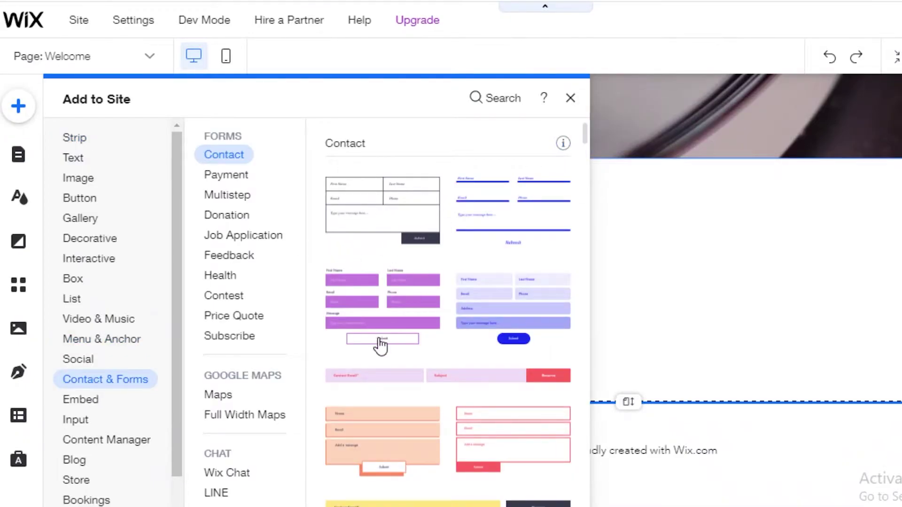
# Add the second Support form from the Support section to the Welcome page.
pyautogui.scroll(-8, 493, 431)
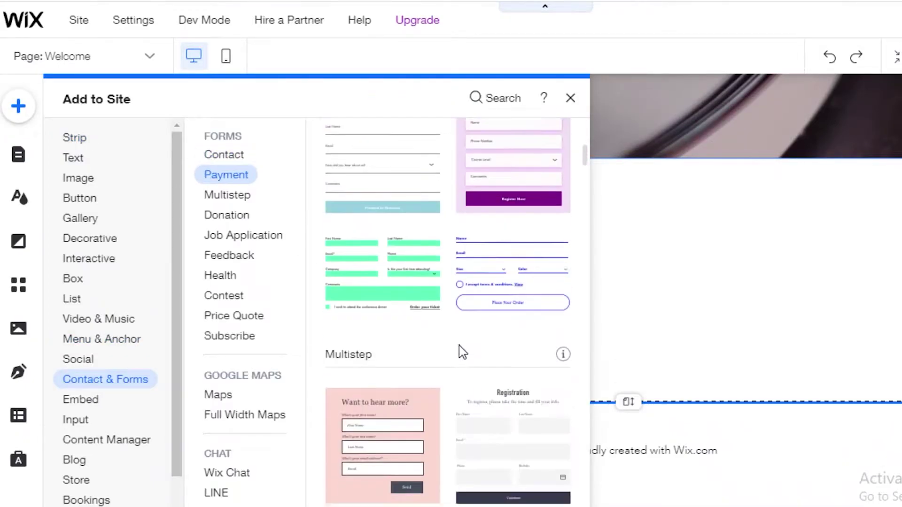
pyautogui.scroll(8, 462, 350)
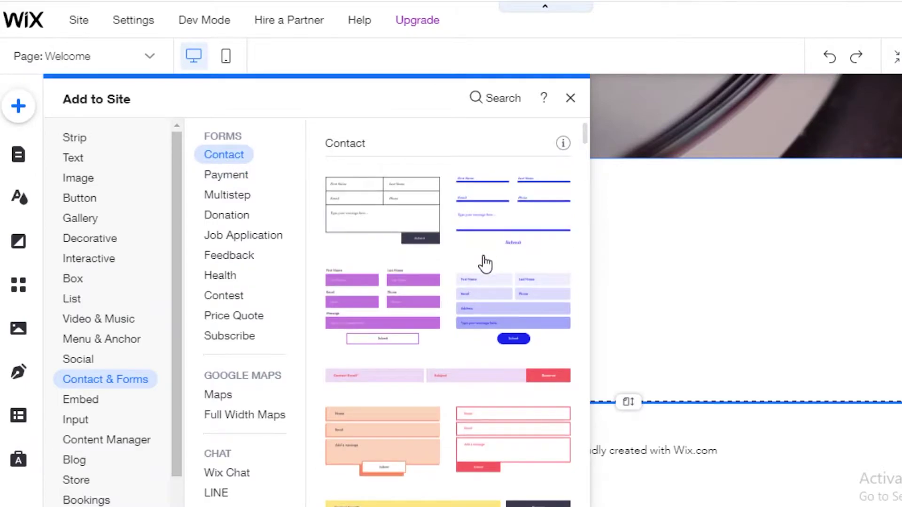
pyautogui.scroll(-15, 463, 402)
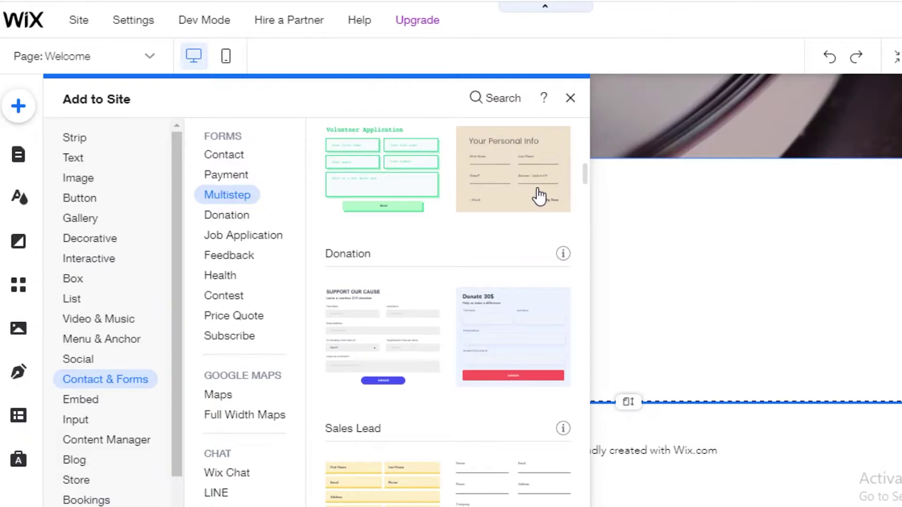
pyautogui.scroll(6, 537, 195)
pyautogui.scroll(3, 349, 266)
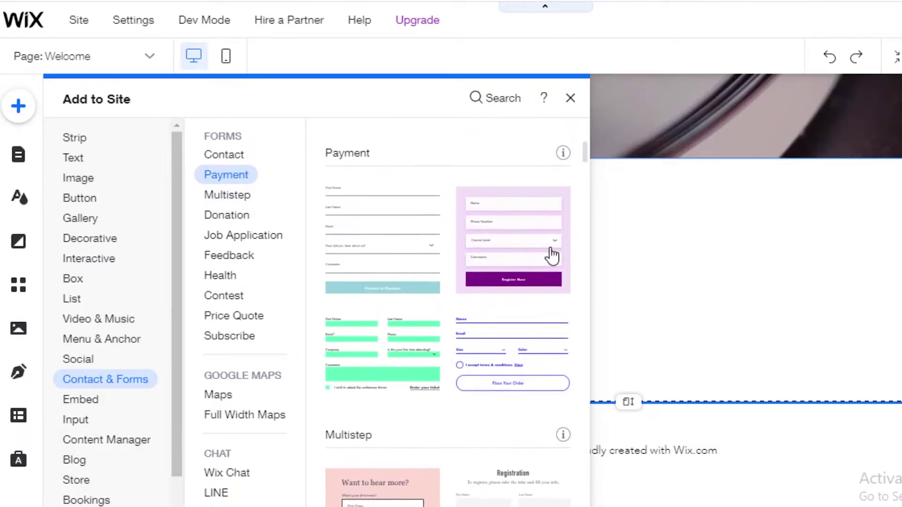
pyautogui.scroll(-20, 383, 234)
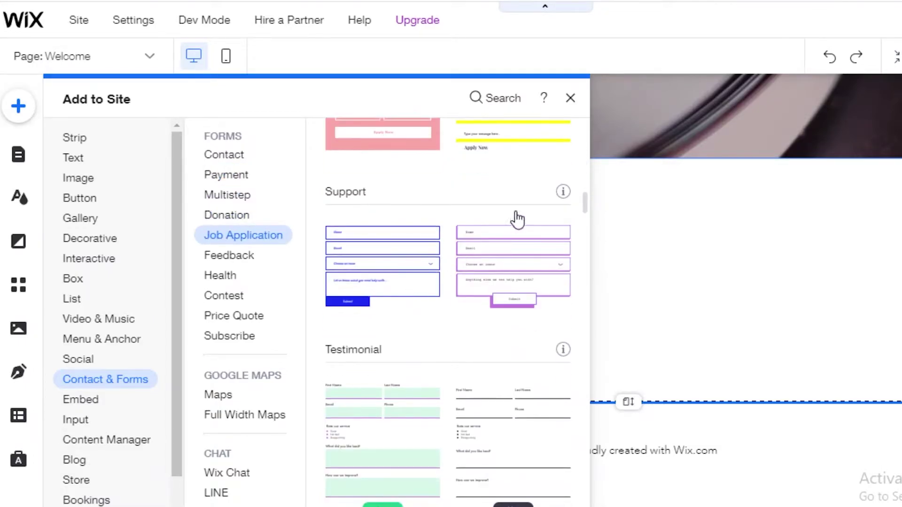
pyautogui.click(488, 281)
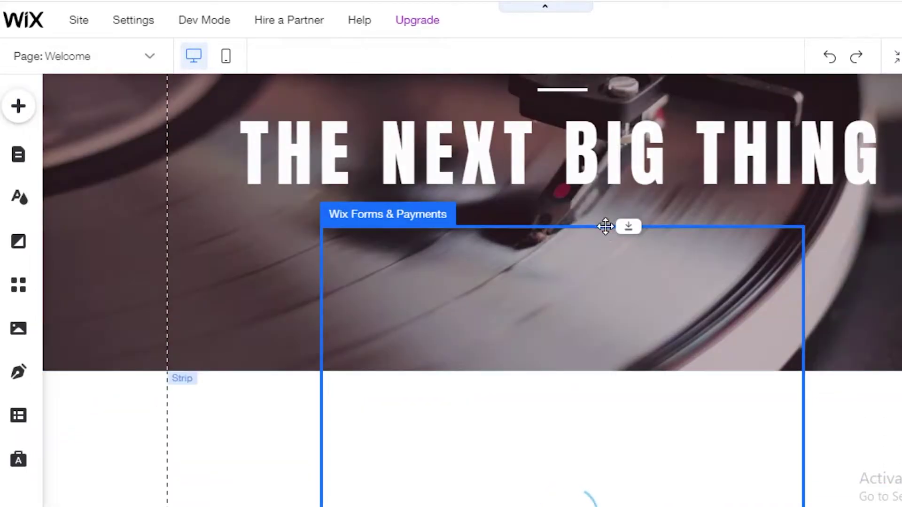
# Move the 'How Can We Help?' form into the empty strip below the hero image and select it.
pyautogui.moveTo(625, 225); pyautogui.dragTo(600, 425)
pyautogui.scroll(-5, 599, 423)
pyautogui.scroll(-4, 599, 417)
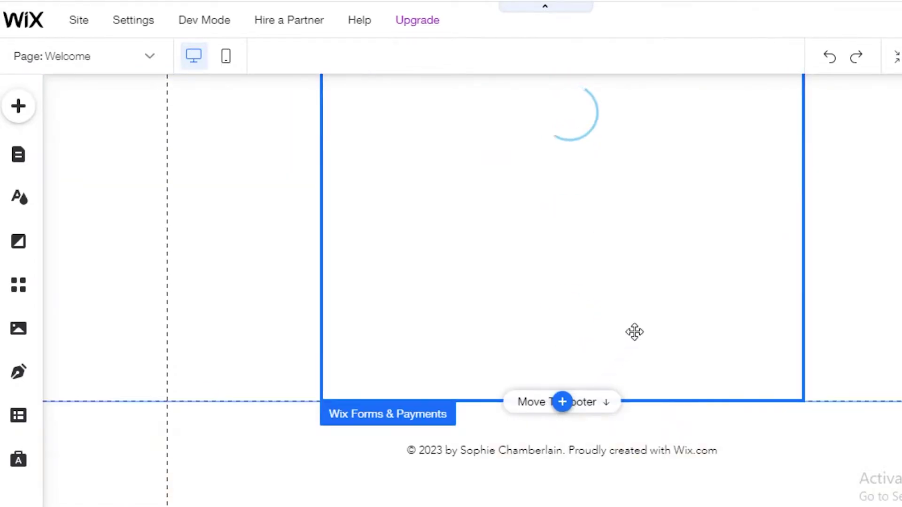
pyautogui.scroll(8, 548, 318)
pyautogui.click(469, 314)
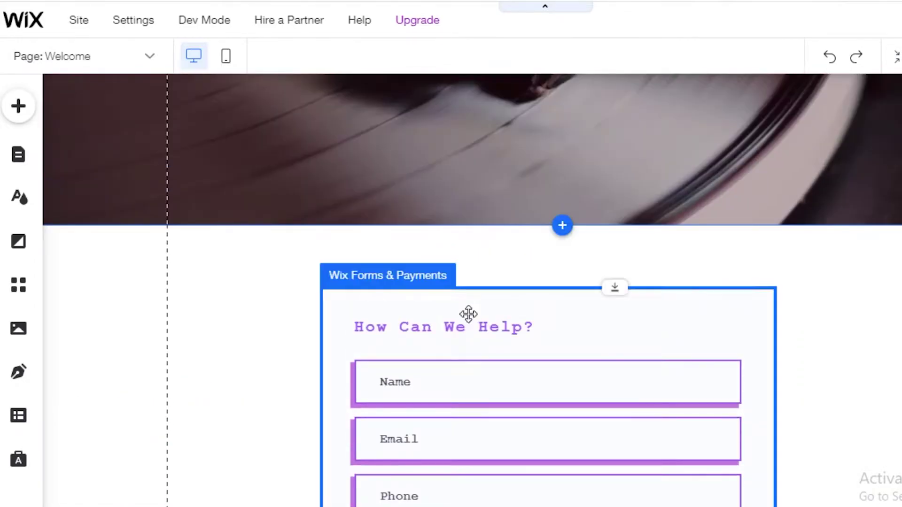
pyautogui.scroll(-3, 469, 314)
pyautogui.moveTo(452, 280); pyautogui.dragTo(438, 256)
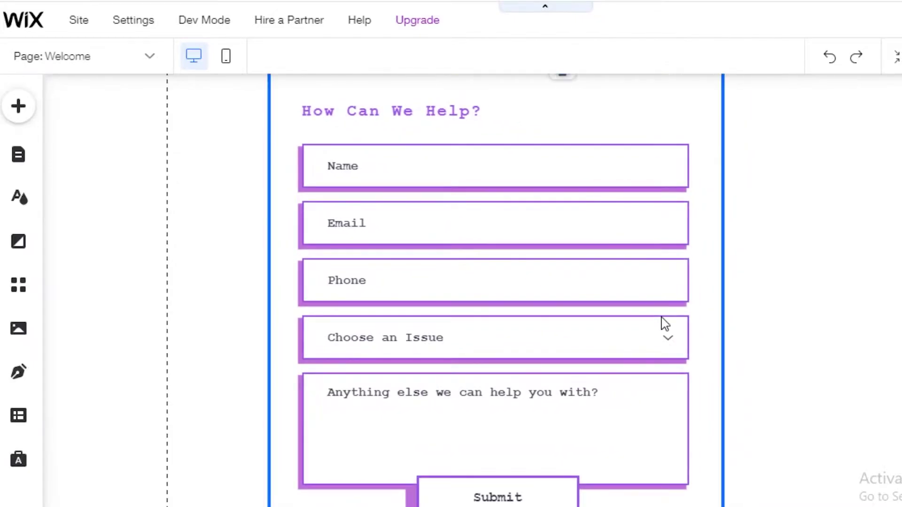
pyautogui.scroll(-4, 801, 434)
pyautogui.scroll(5, 626, 263)
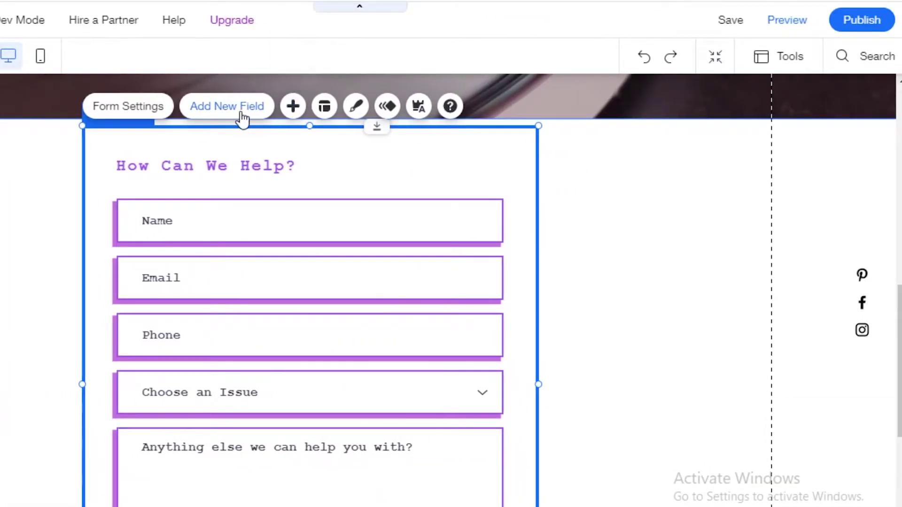
# Add Last Name, reCAPTCHA, Multi-line Address and Phone fields to the form, then close the field list.
pyautogui.click(241, 116)
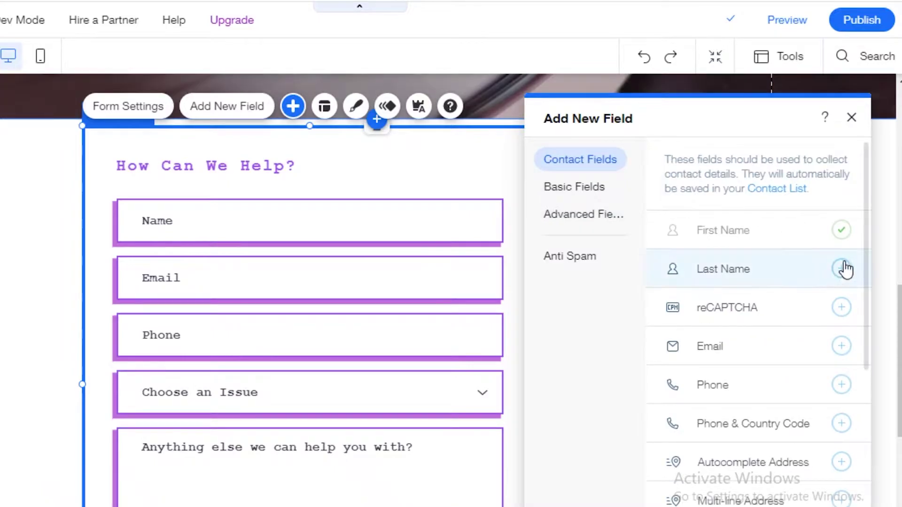
pyautogui.click(842, 269)
pyautogui.click(841, 308)
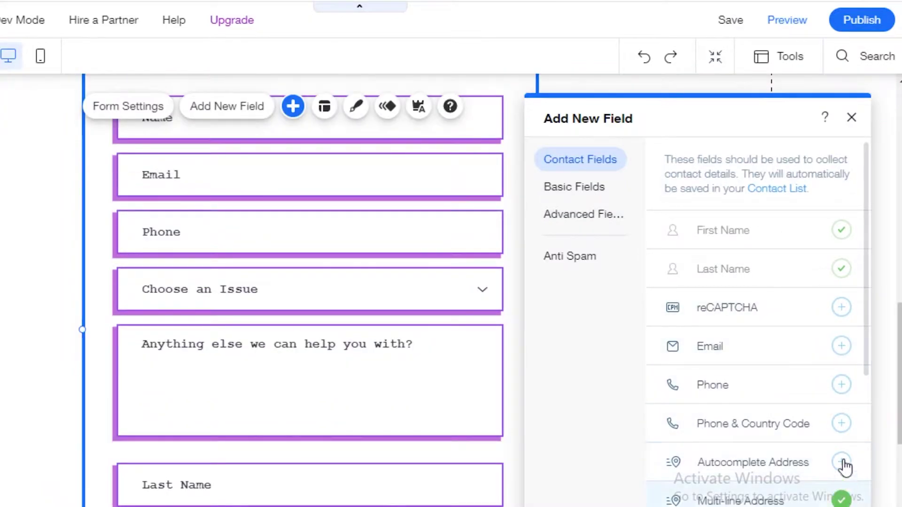
pyautogui.scroll(-5, 843, 467)
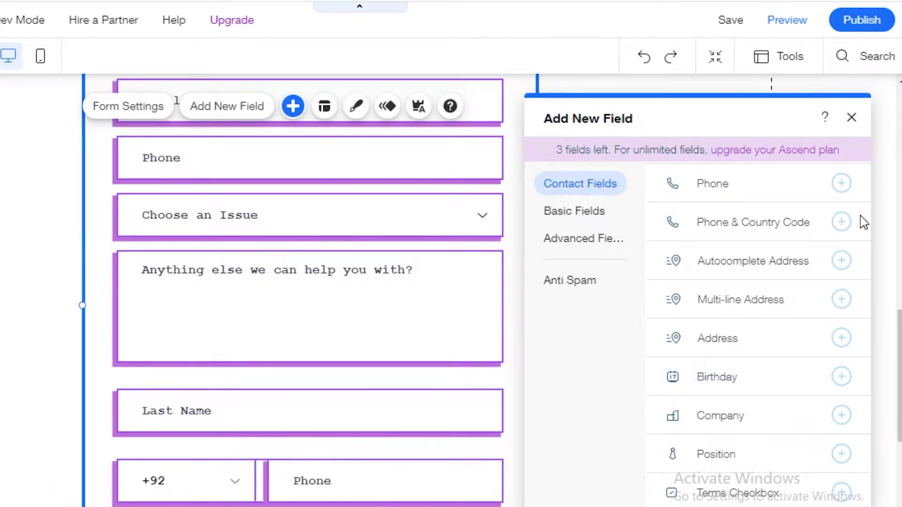
pyautogui.click(841, 299)
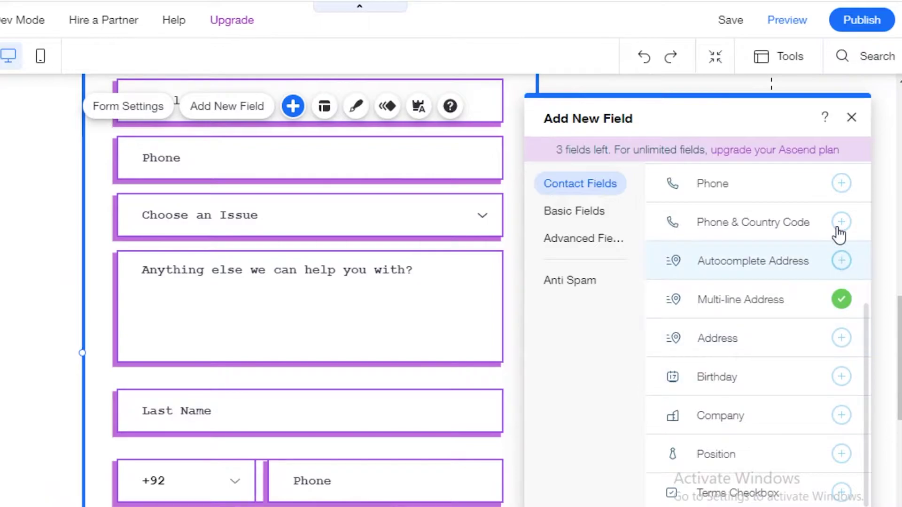
pyautogui.click(842, 184)
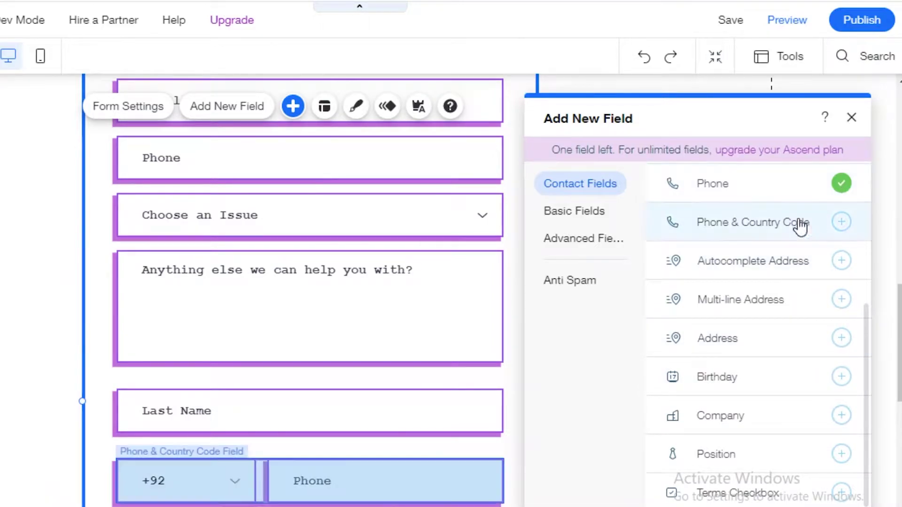
pyautogui.scroll(-5, 153, 150)
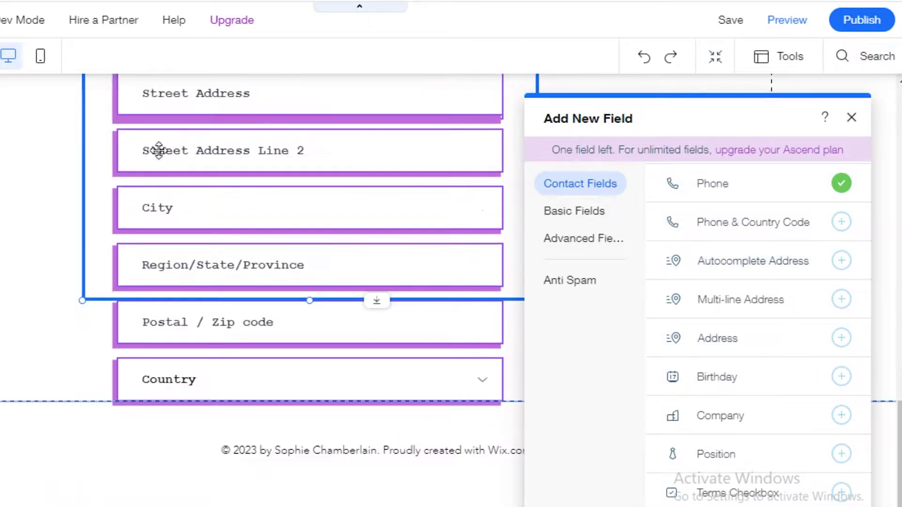
pyautogui.scroll(1, 768, 287)
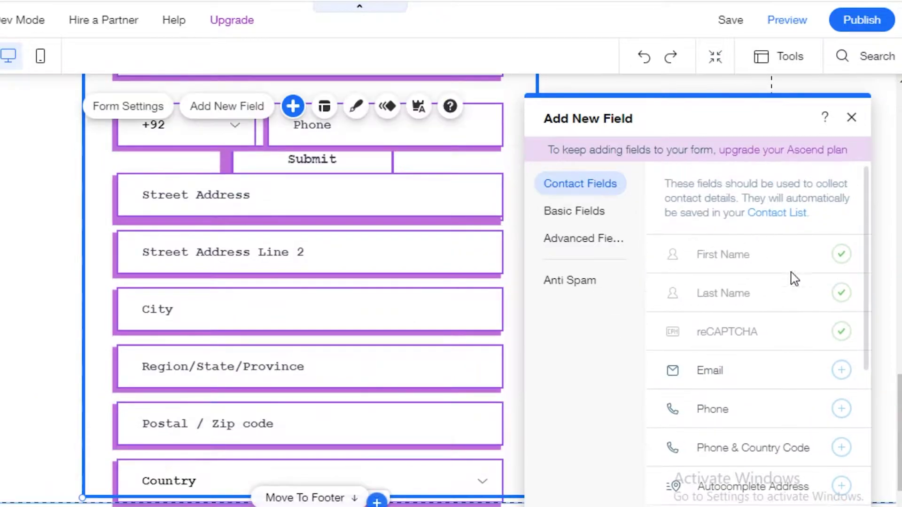
pyautogui.scroll(-5, 766, 342)
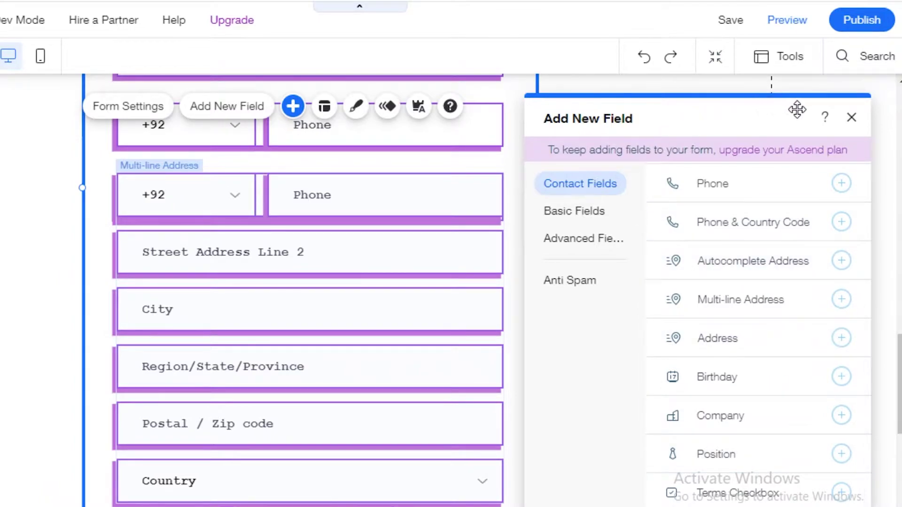
pyautogui.click(853, 118)
pyautogui.scroll(3, 438, 190)
# Dismiss the form's options menu and scroll to the empty section above the footer.
pyautogui.scroll(5, 522, 238)
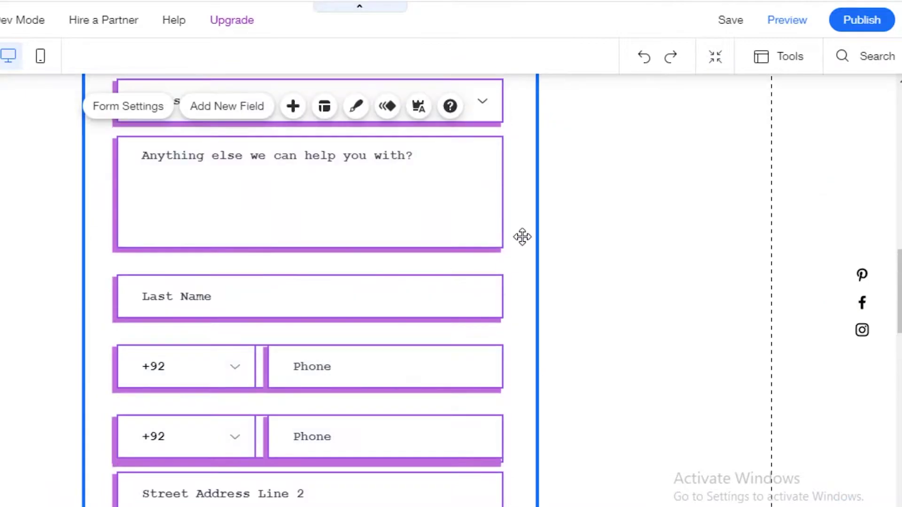
pyautogui.rightClick(513, 191)
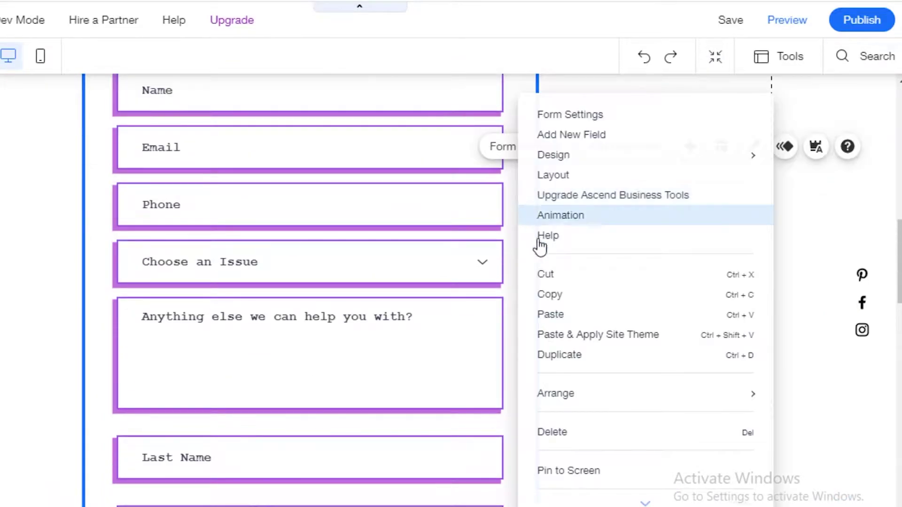
pyautogui.click(562, 443)
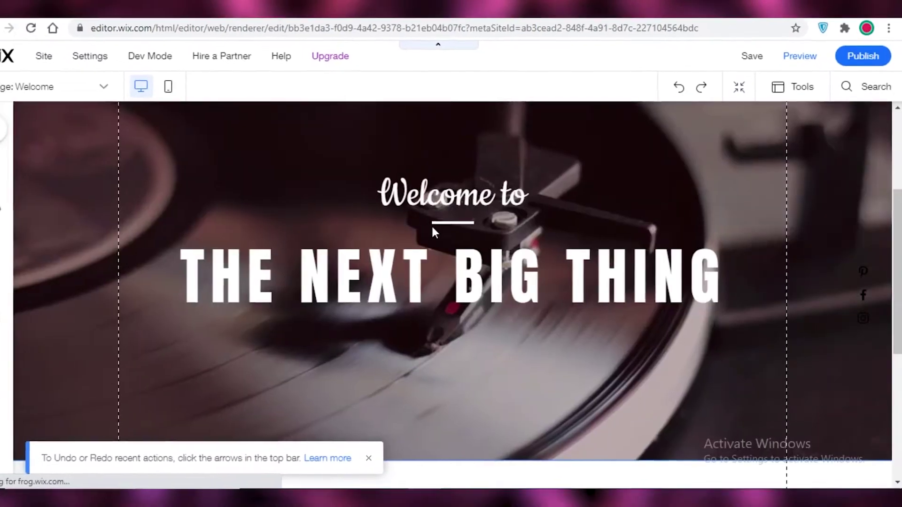
pyautogui.scroll(-5, 396, 292)
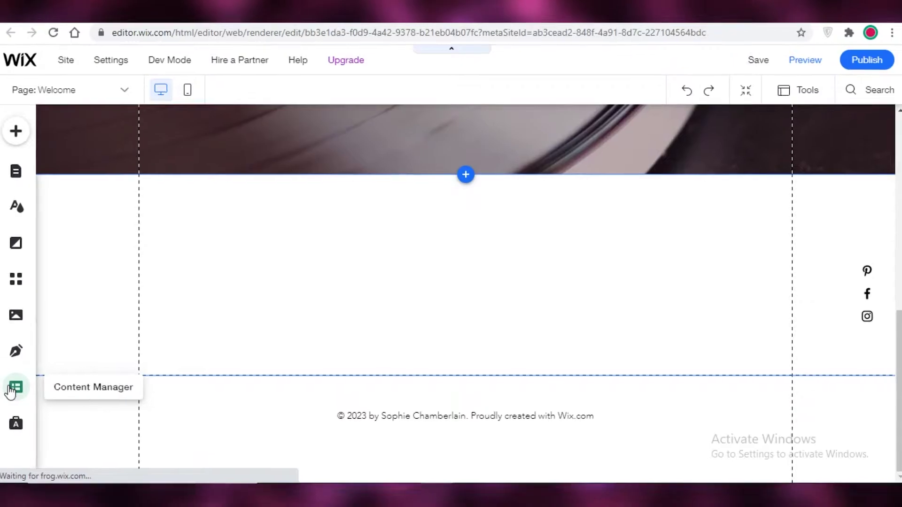
# Create a new Content Manager collection named 'Join Us'.
pyautogui.click(15, 388)
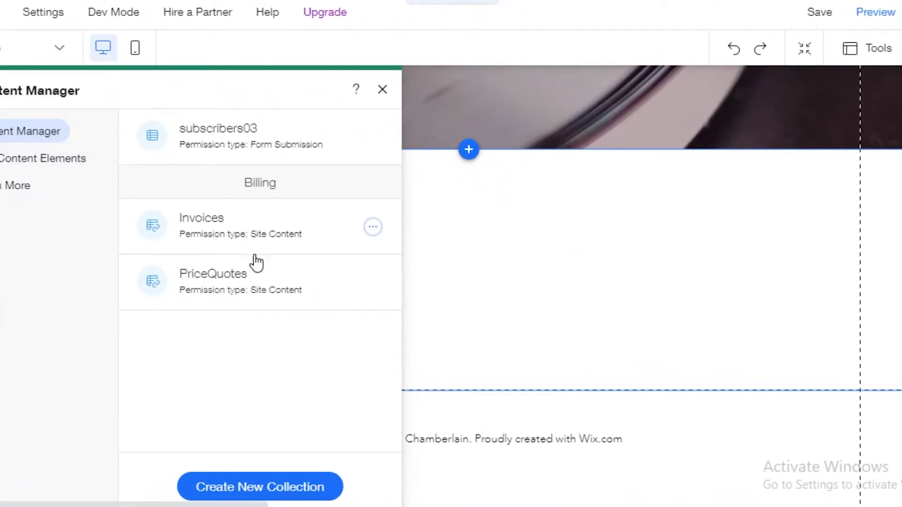
pyautogui.click(276, 488)
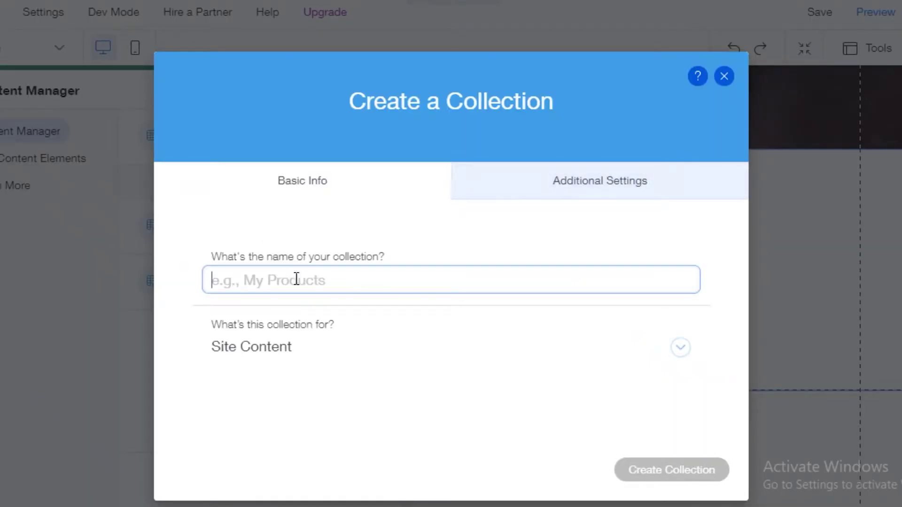
pyautogui.write('A')
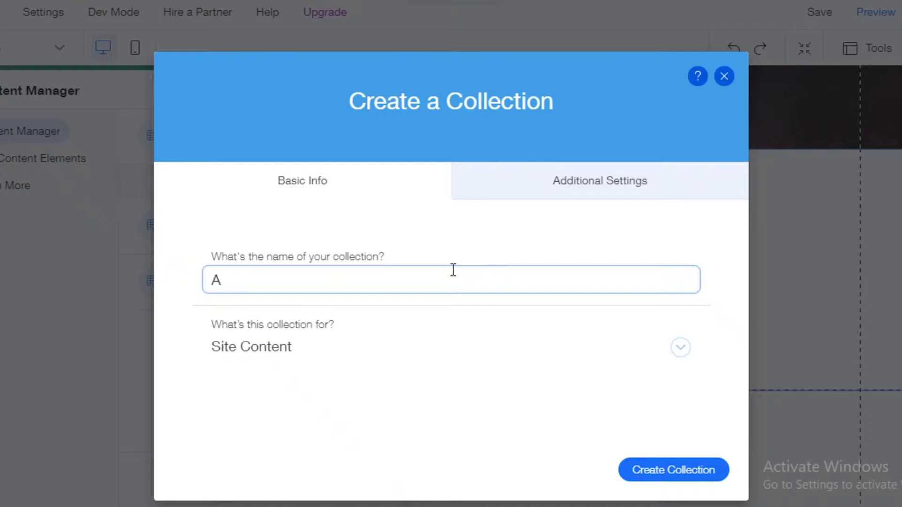
pyautogui.press('BackSpace')
pyautogui.write('Join Us')
pyautogui.click(622, 201)
pyautogui.click(705, 470)
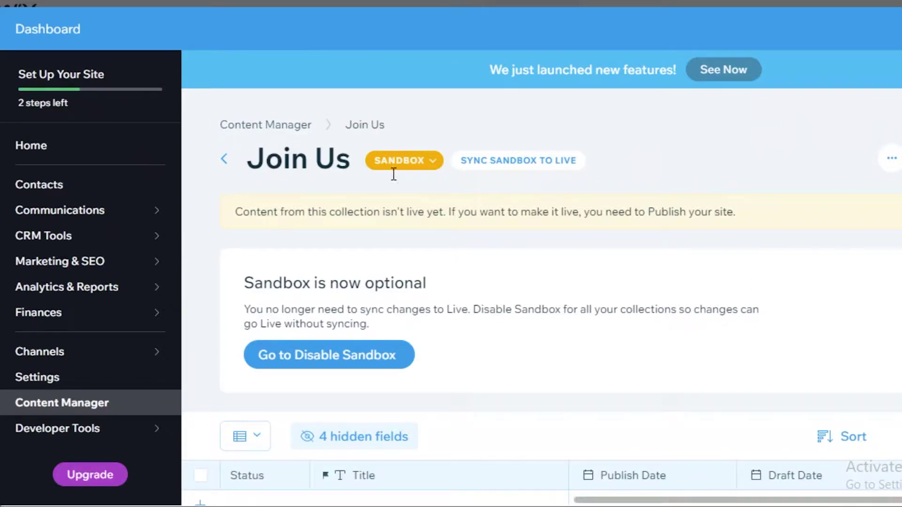
# Return from the Join Us table to the Content Manager overview and scroll to My Collections.
pyautogui.hotkey('ctrl', 'a')
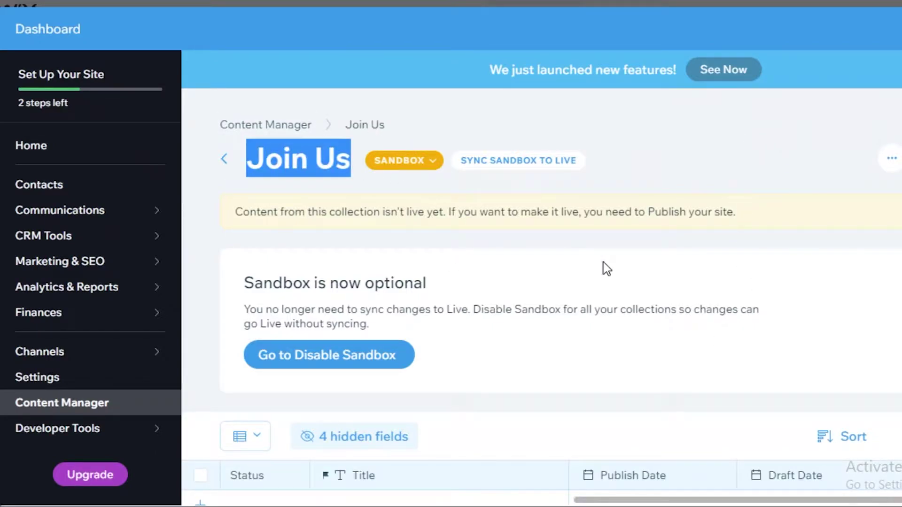
pyautogui.click(723, 229)
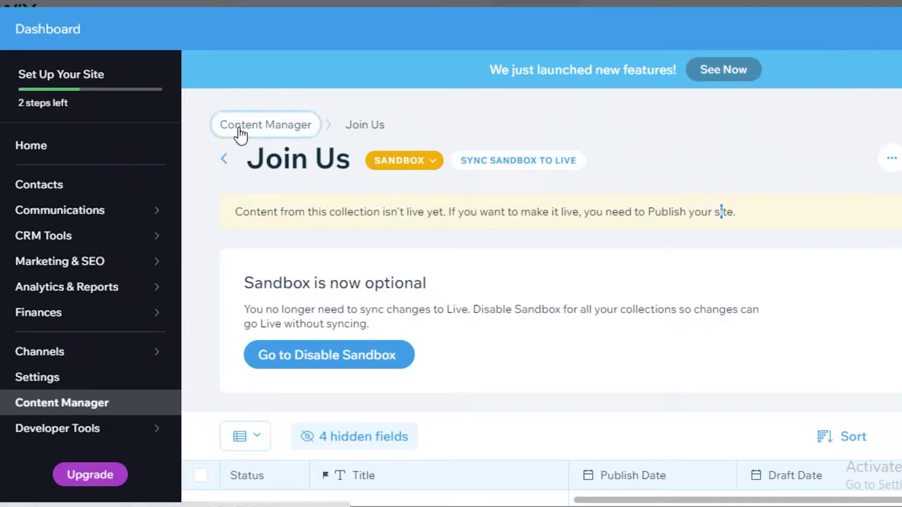
pyautogui.click(262, 125)
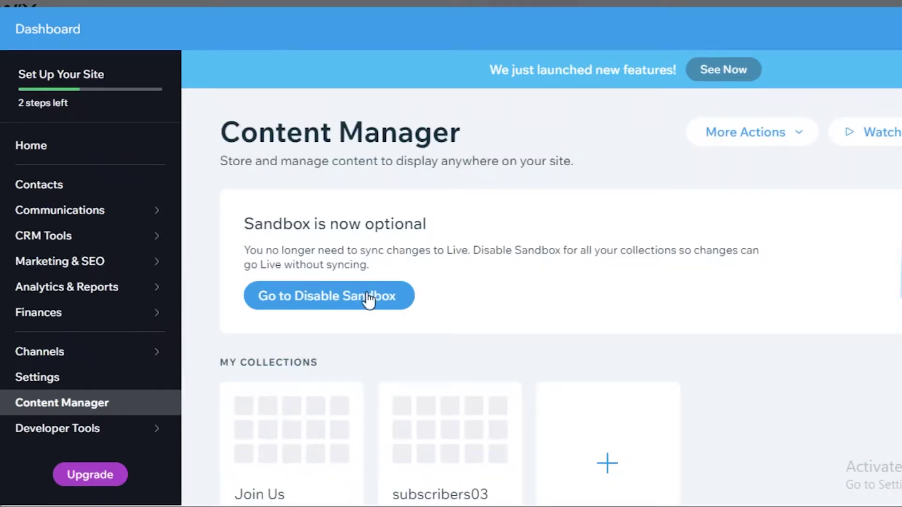
pyautogui.scroll(-5, 329, 282)
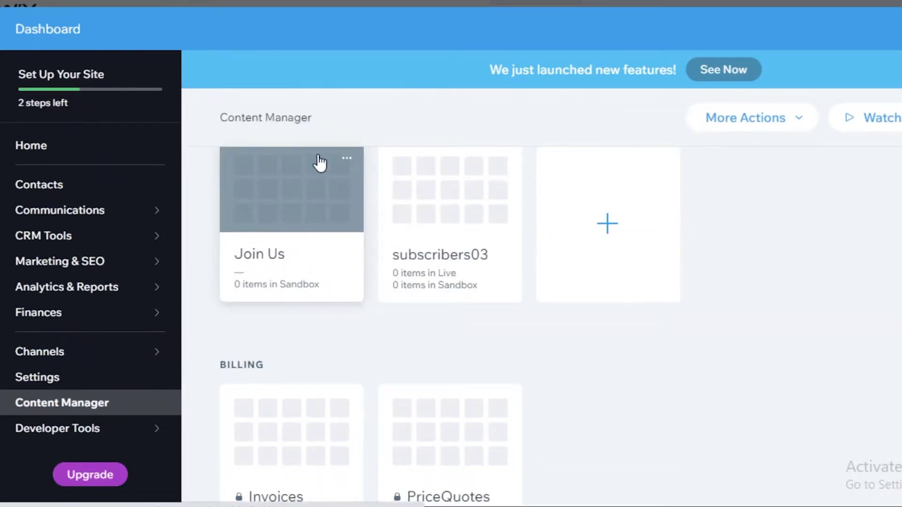
# In the Join Us collection settings, set the collection's purpose to Form Submission.
pyautogui.click(342, 159)
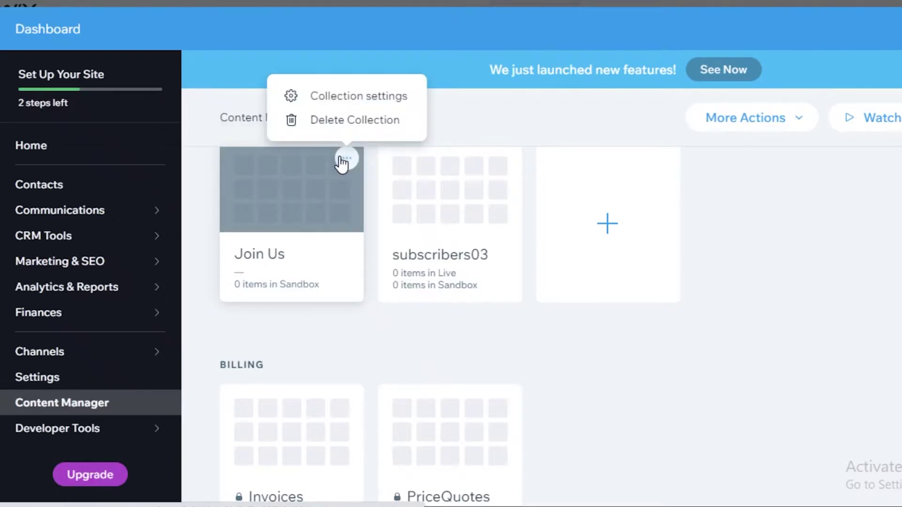
pyautogui.click(341, 96)
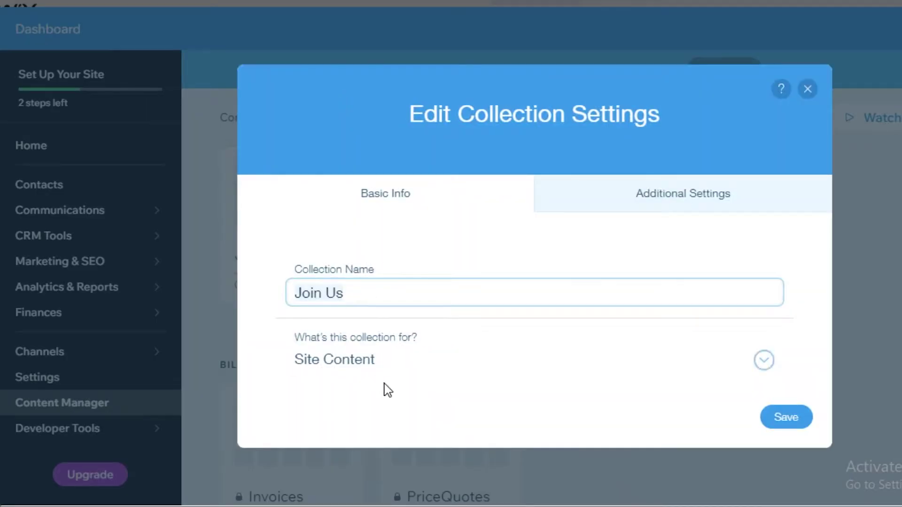
pyautogui.click(388, 390)
pyautogui.click(455, 255)
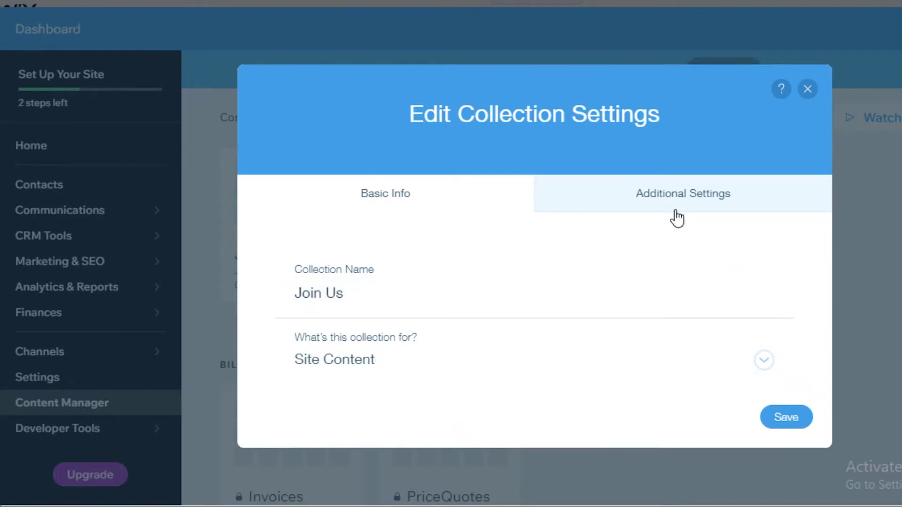
pyautogui.click(336, 365)
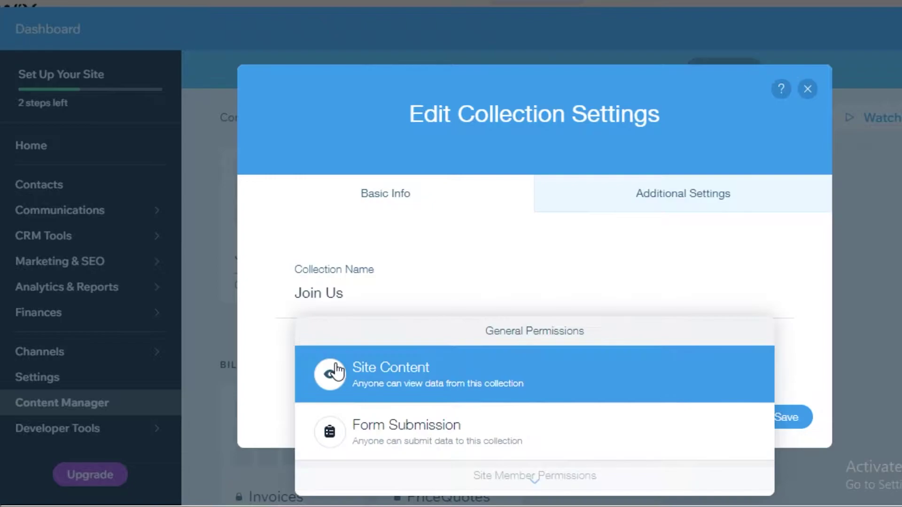
pyautogui.click(417, 446)
# Keep Form Submission, save the settings and open the Join Us table.
pyautogui.click(404, 364)
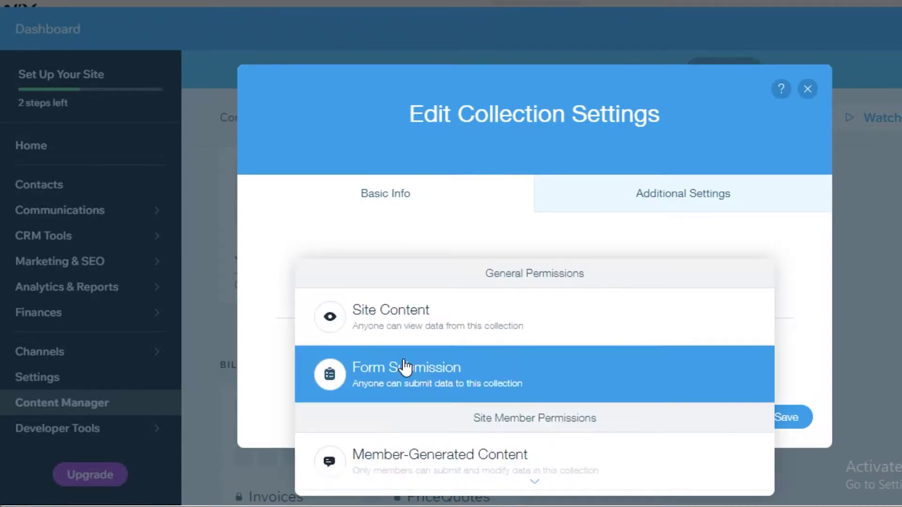
pyautogui.scroll(-2, 428, 388)
pyautogui.scroll(3, 470, 336)
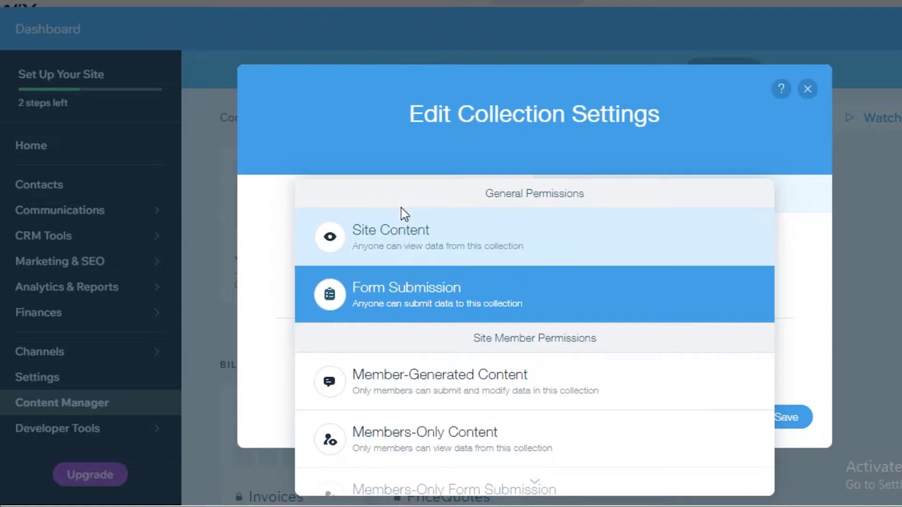
pyautogui.click(765, 276)
pyautogui.click(789, 418)
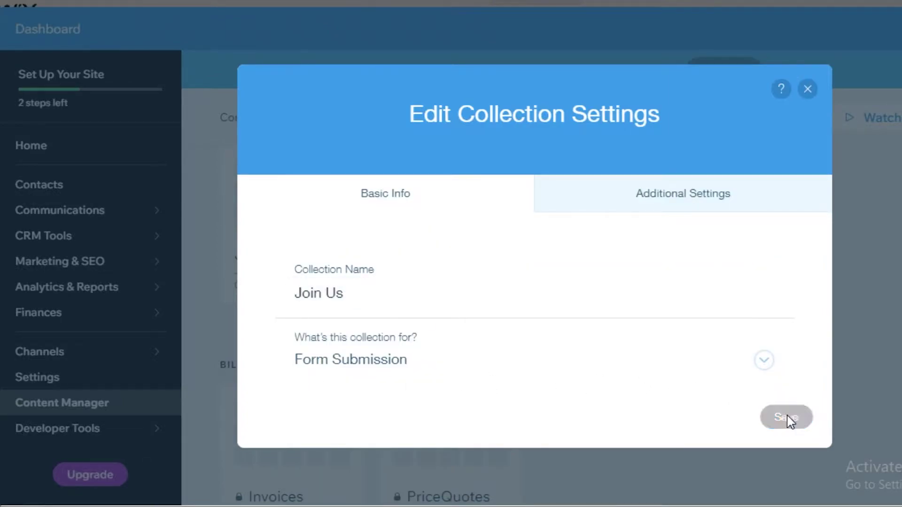
pyautogui.click(307, 277)
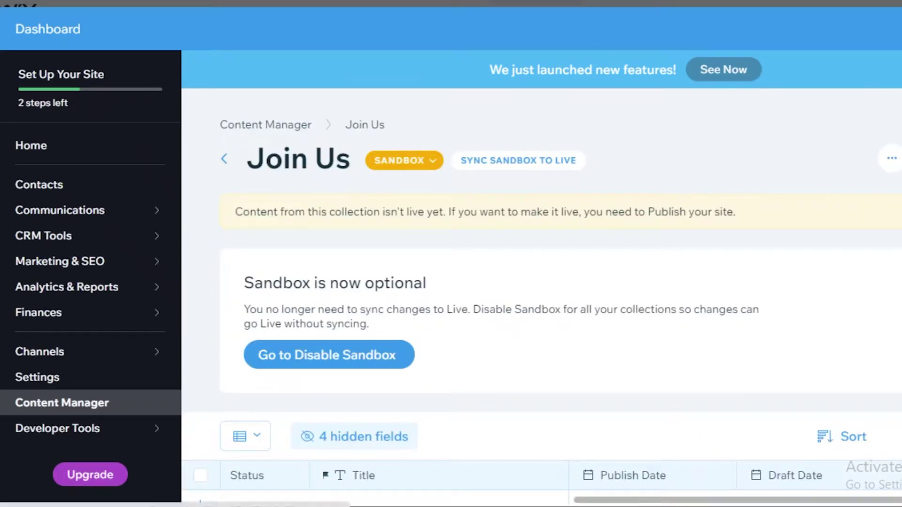
pyautogui.click(328, 449)
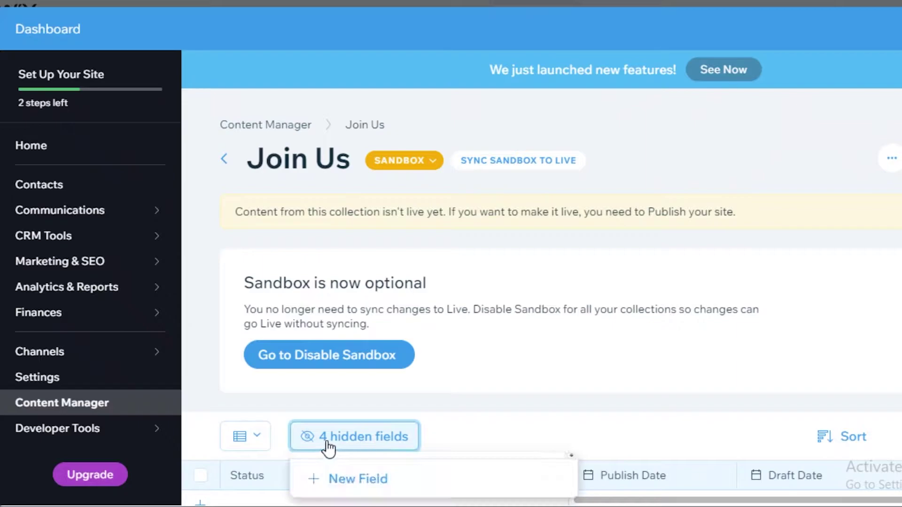
# Add two items to the Join Us table and title the second one 'Name'.
pyautogui.click(678, 369)
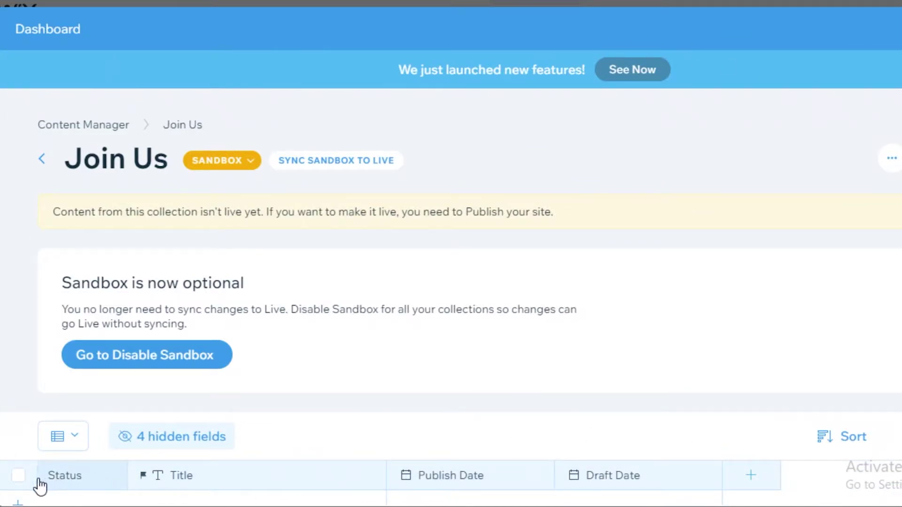
pyautogui.click(22, 502)
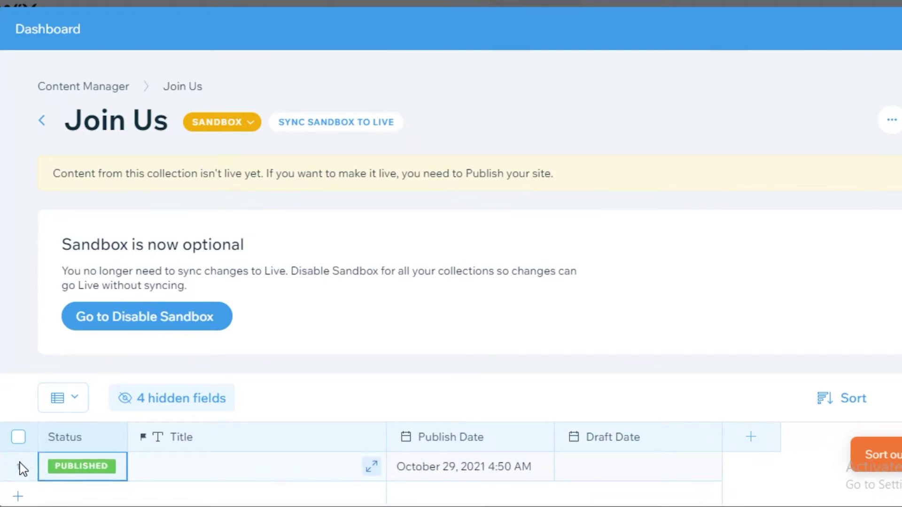
pyautogui.click(77, 467)
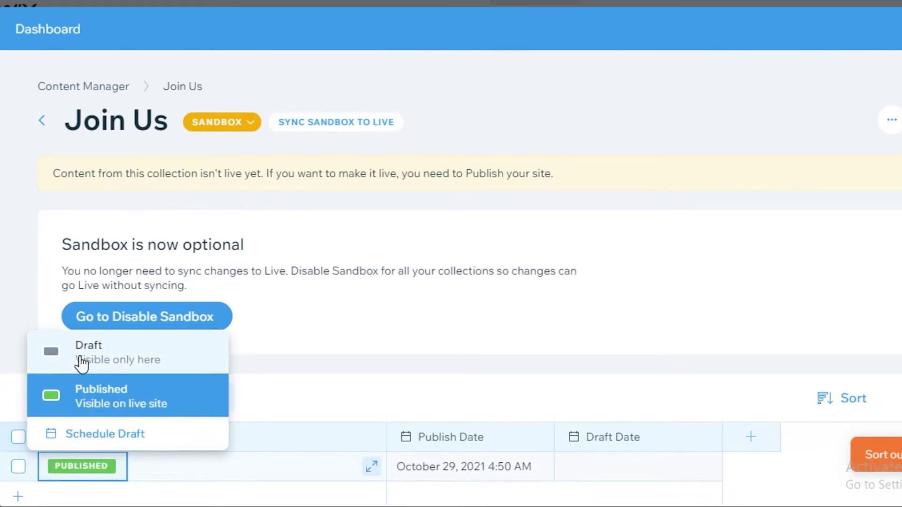
pyautogui.click(107, 437)
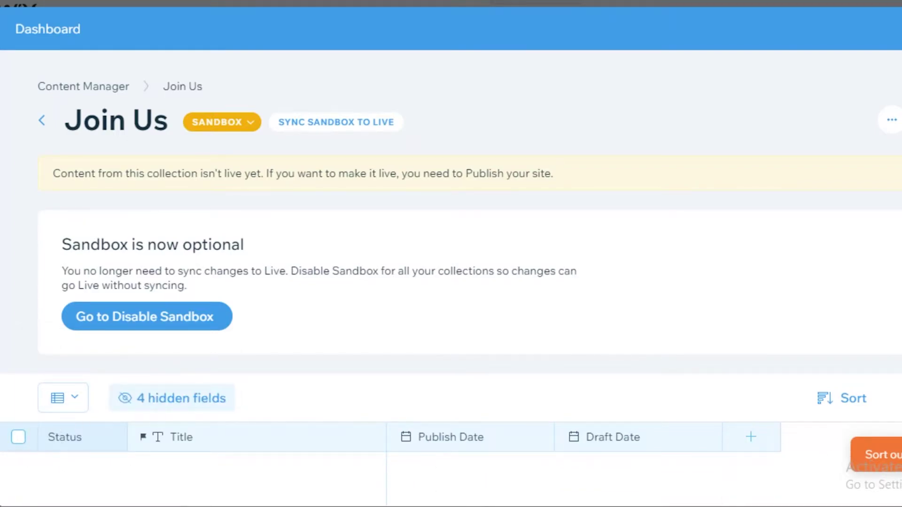
pyautogui.click(18, 496)
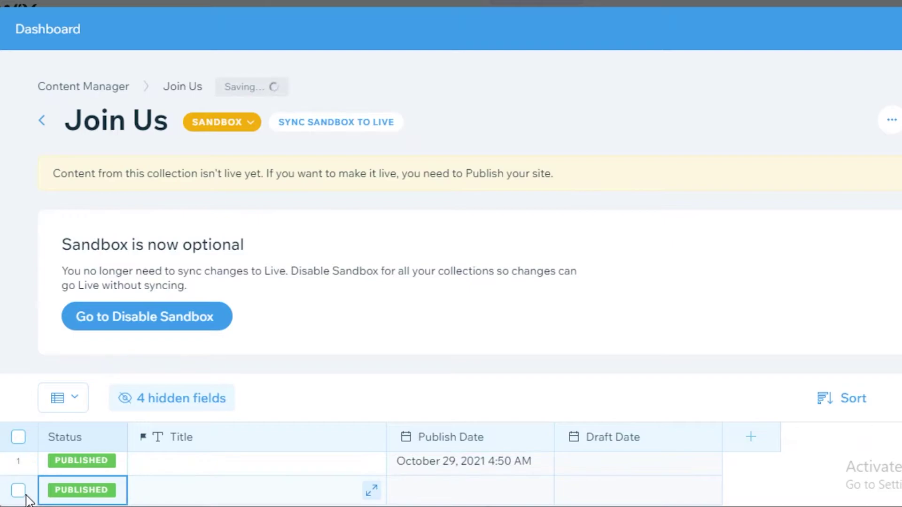
pyautogui.click(231, 489)
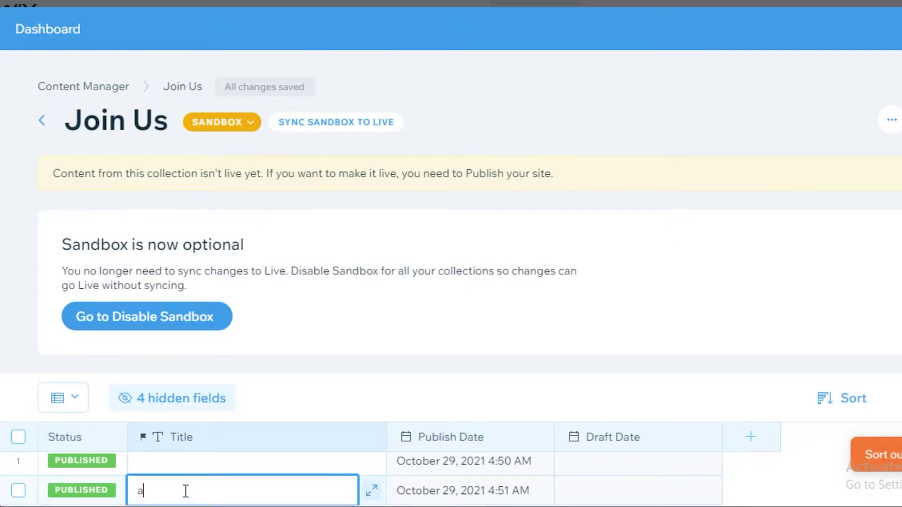
pyautogui.press('BackSpace')
pyautogui.press('Return')
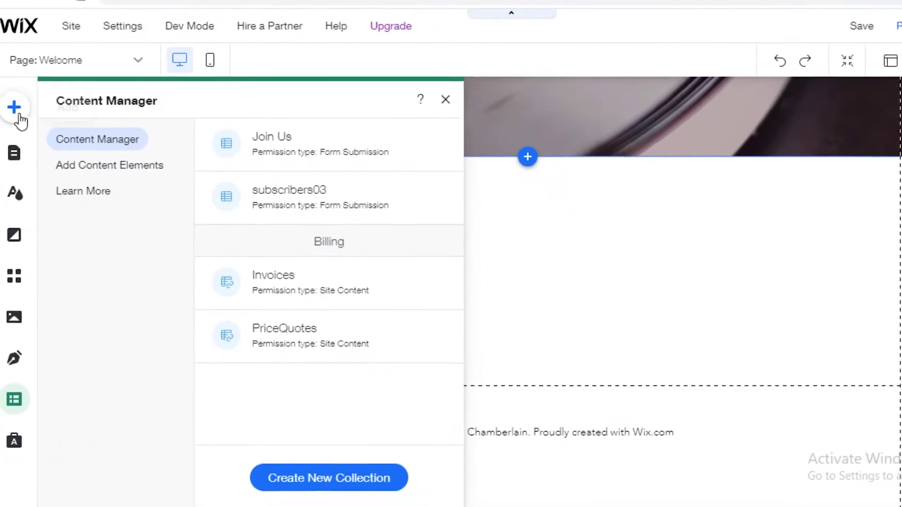
# Exit the editor through the site dashboard to the My Sites list.
pyautogui.click(24, 45)
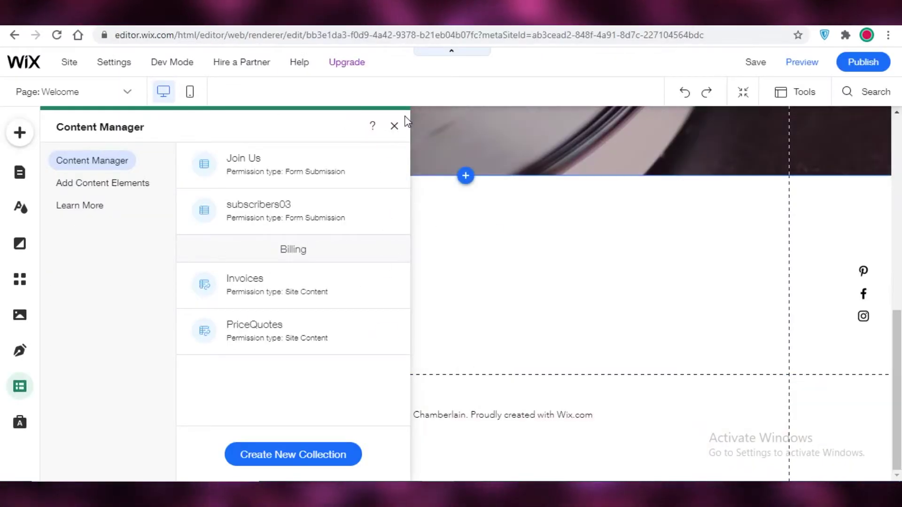
pyautogui.click(392, 130)
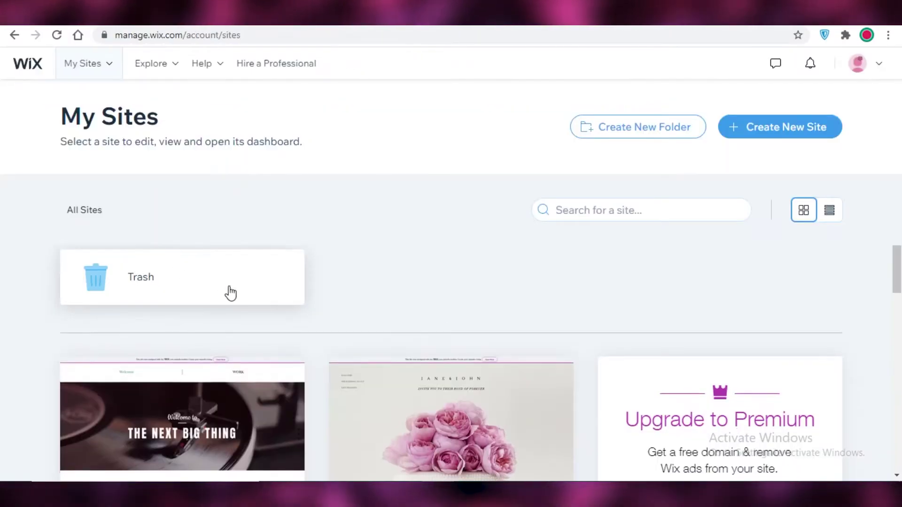
pyautogui.scroll(-5, 233, 295)
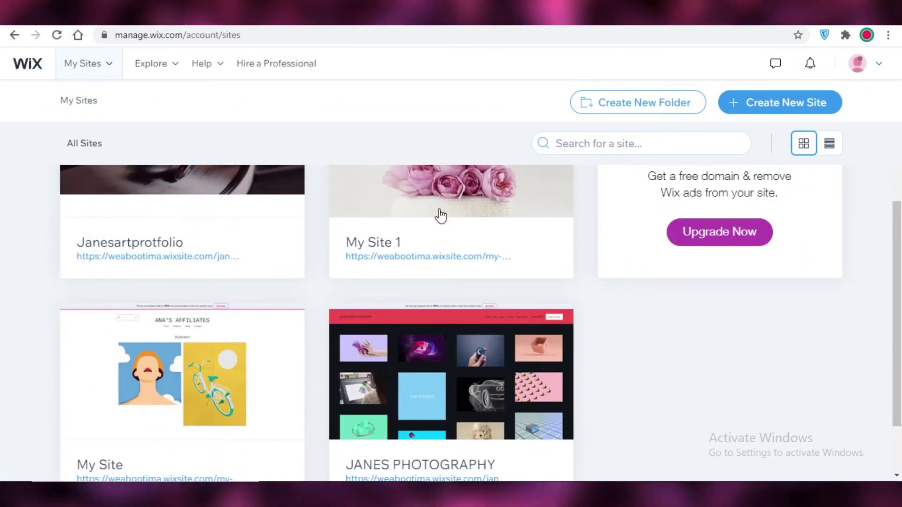
# Open the Janesartportfolio site's dashboard from its card in My Sites.
pyautogui.scroll(3, 198, 294)
pyautogui.moveTo(197, 294)
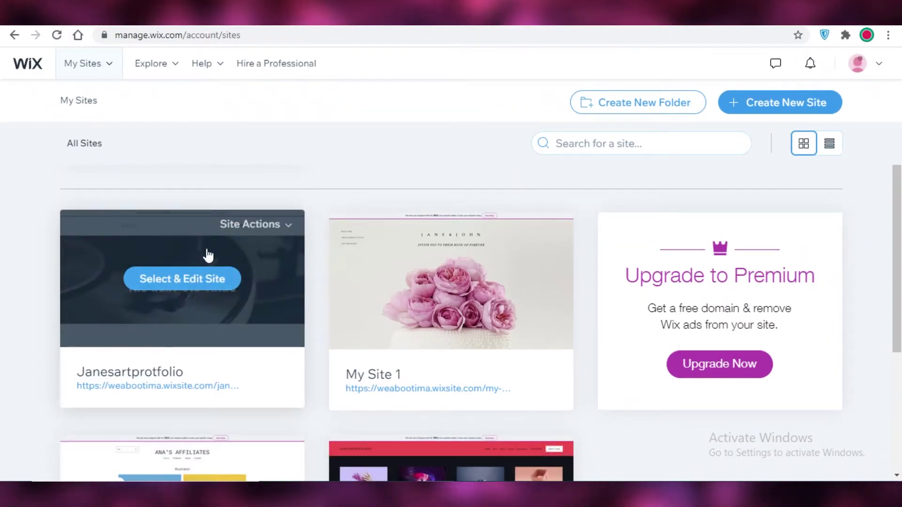
pyautogui.click(240, 225)
pyautogui.click(405, 297)
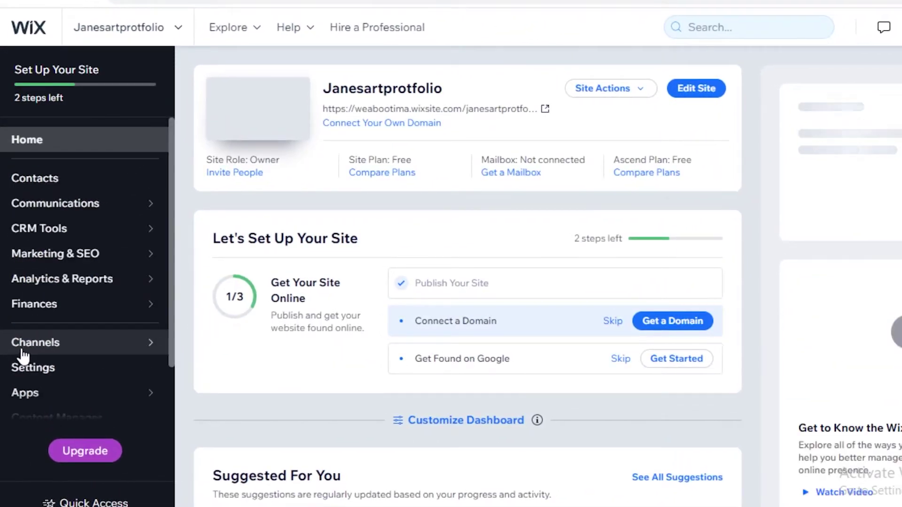
# Open Content Manager, enter the subscribers03 collection, then return to the collections overview.
pyautogui.click(23, 356)
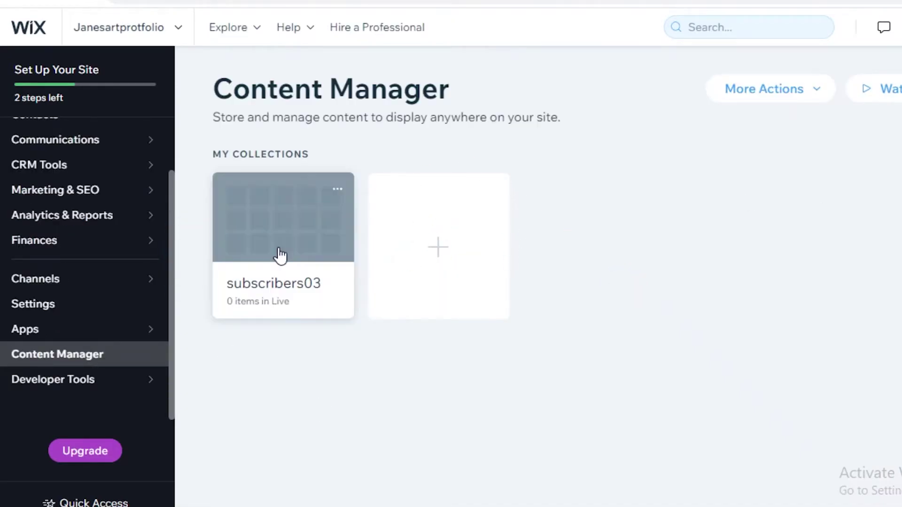
pyautogui.click(278, 254)
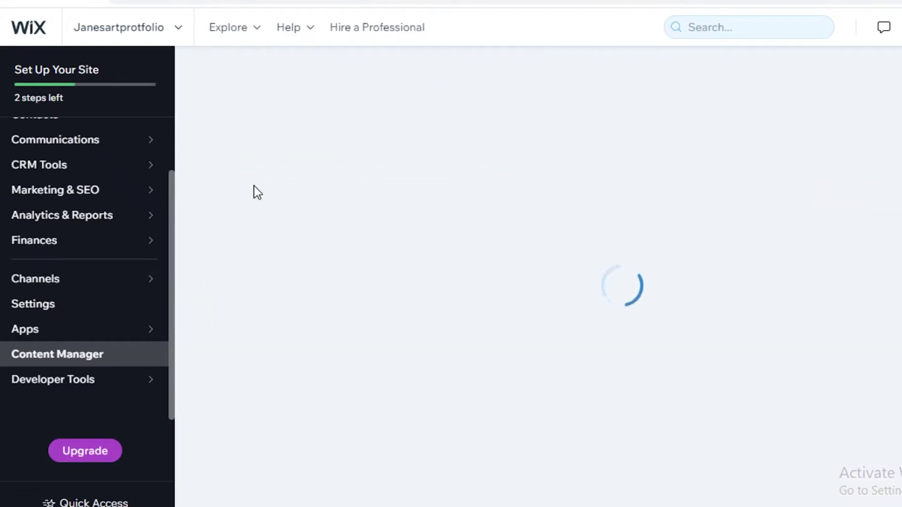
pyautogui.click(70, 7)
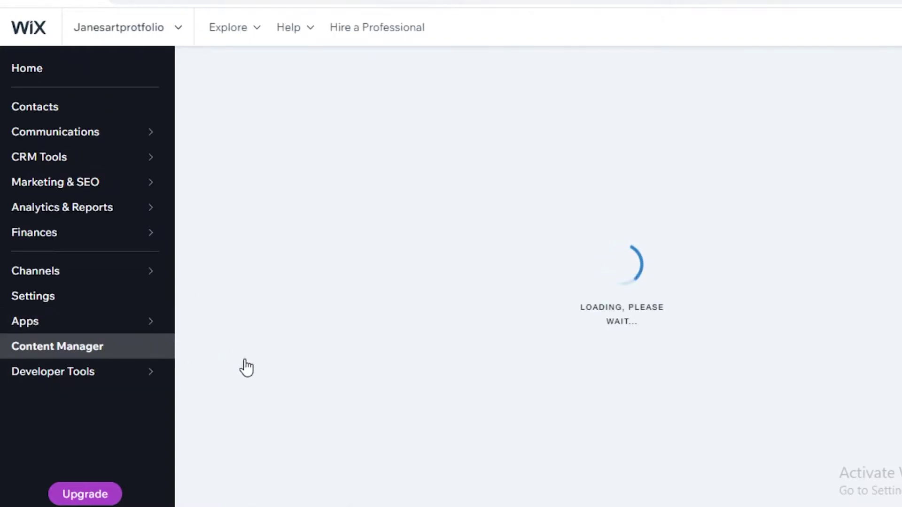
pyautogui.moveTo(66, 317)
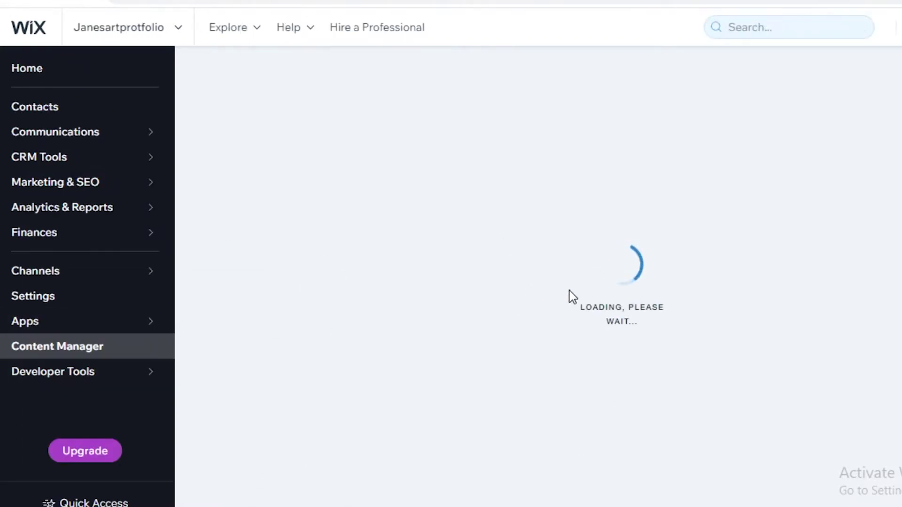
pyautogui.scroll(-2, 119, 182)
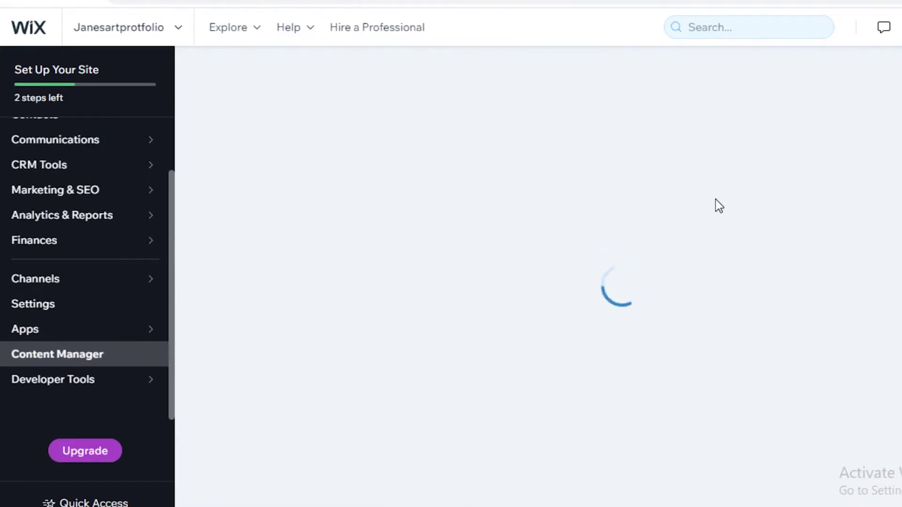
# Open the subscribers03 collection and glance at its extra actions menu.
pyautogui.click(313, 214)
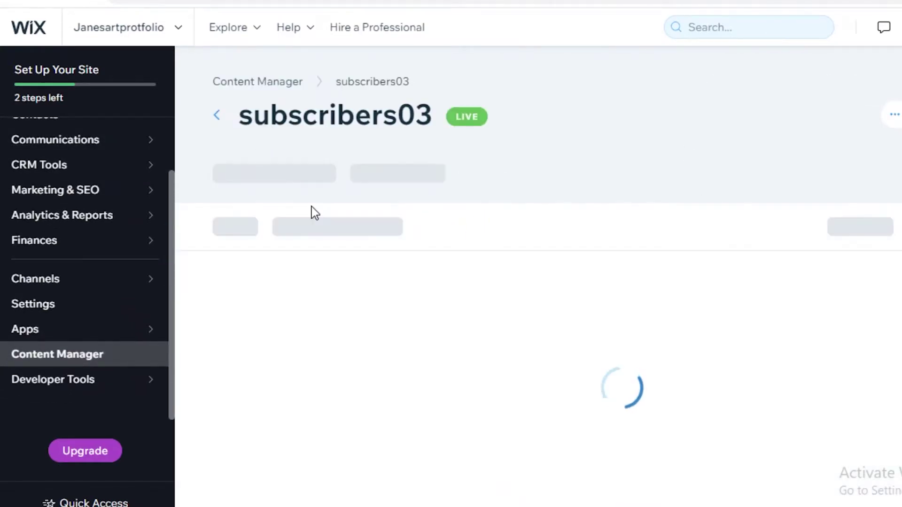
pyautogui.doubleClick(391, 128)
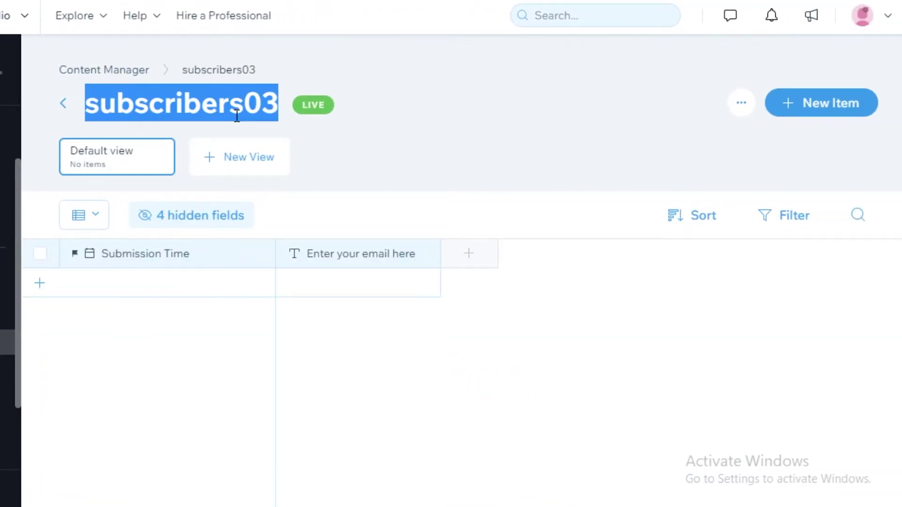
pyautogui.click(741, 104)
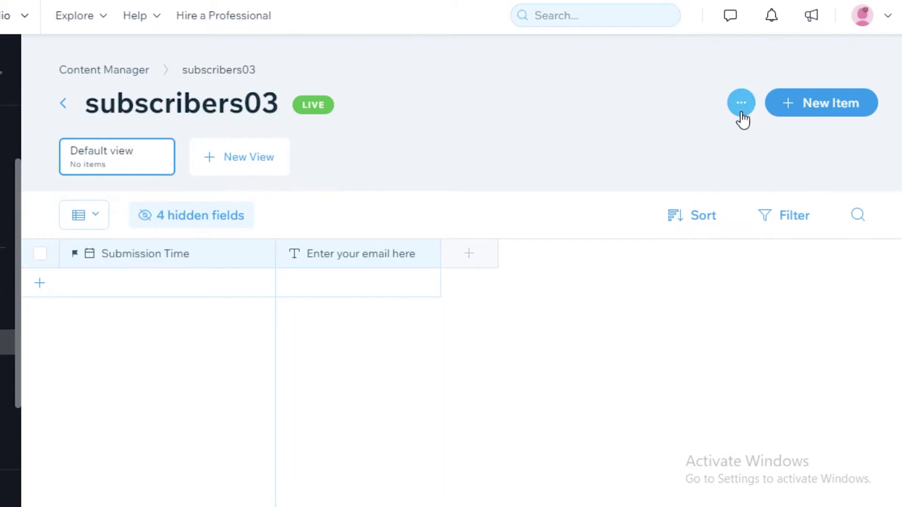
pyautogui.click(308, 105)
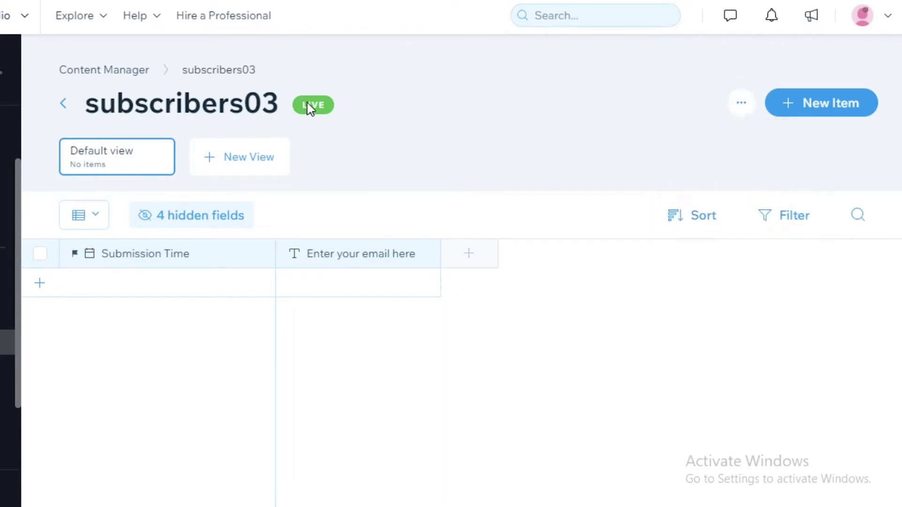
pyautogui.doubleClick(223, 93)
# Add two items and enter Name in the first item's email cell.
pyautogui.click(39, 283)
pyautogui.click(70, 322)
pyautogui.click(351, 282)
pyautogui.write('A')
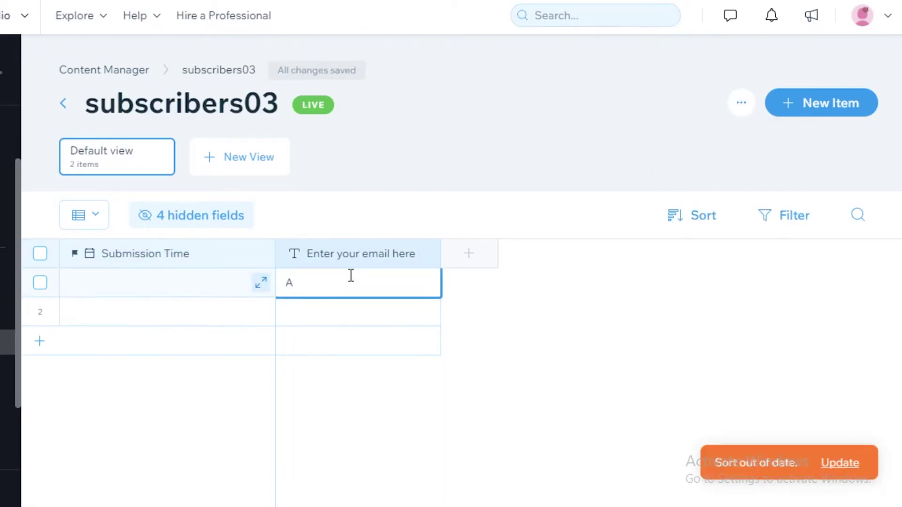
pyautogui.click(477, 241)
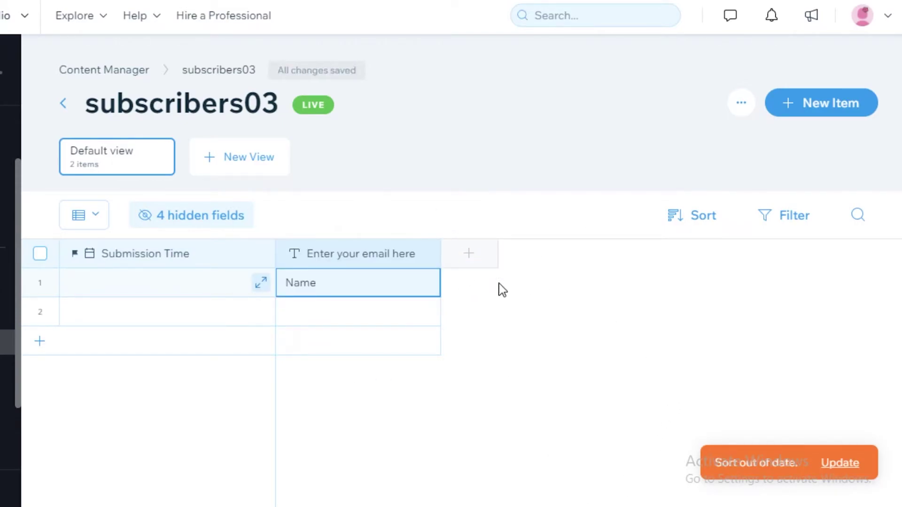
pyautogui.moveTo(474, 260)
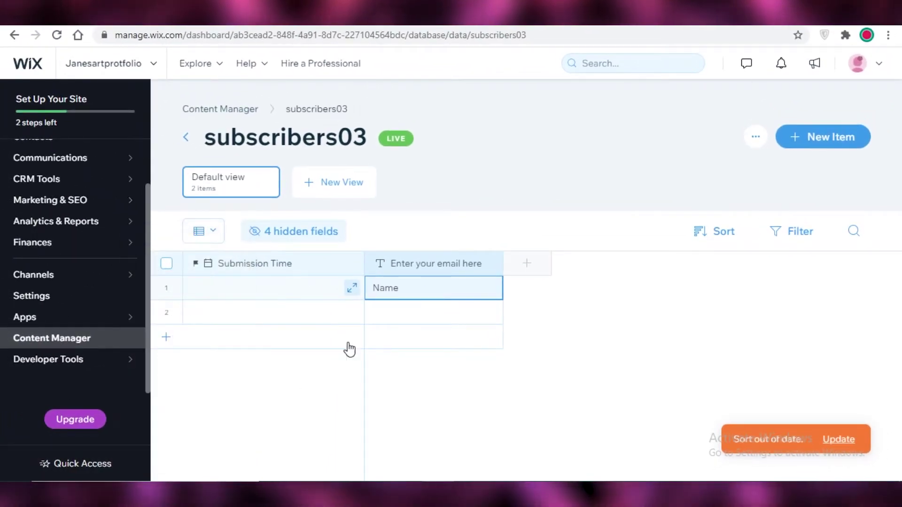
# From the editor's CMS panel, open the Join Us collection table.
pyautogui.click(20, 387)
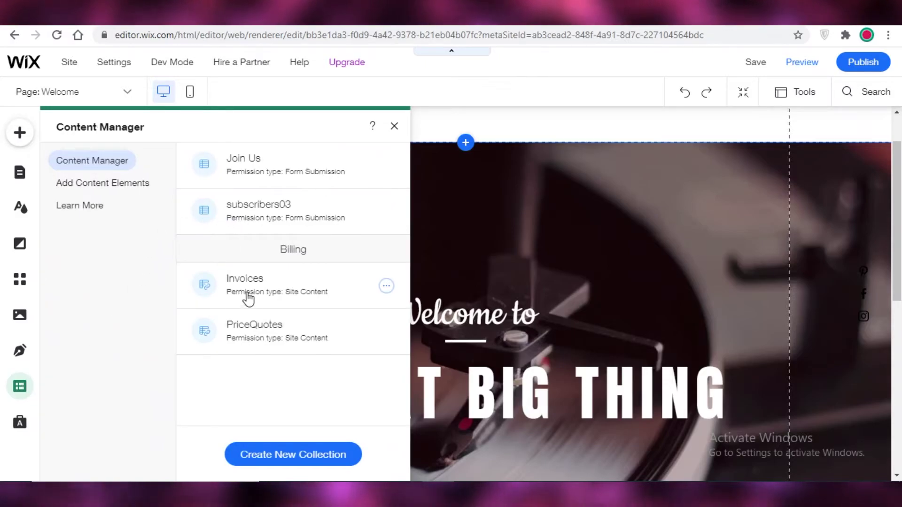
pyautogui.click(289, 180)
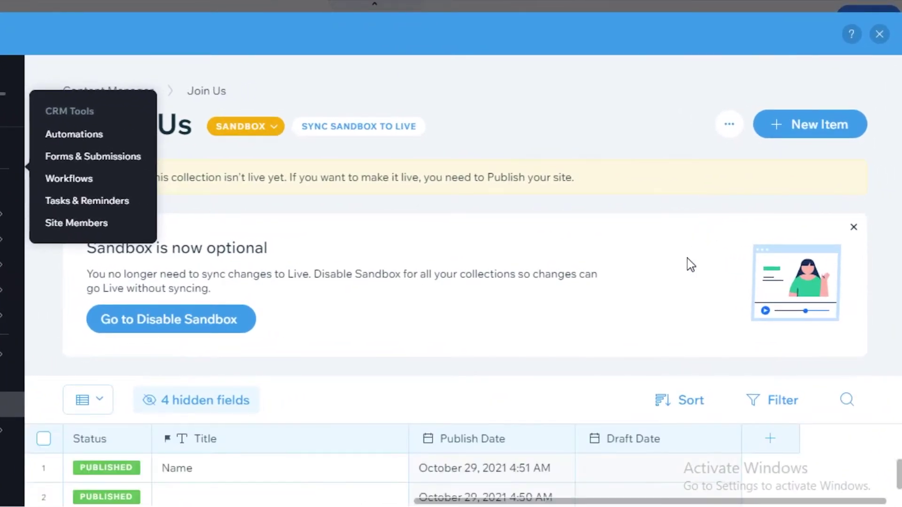
# Hide the Title field from the table and dismiss the sandbox notice.
pyautogui.click(198, 403)
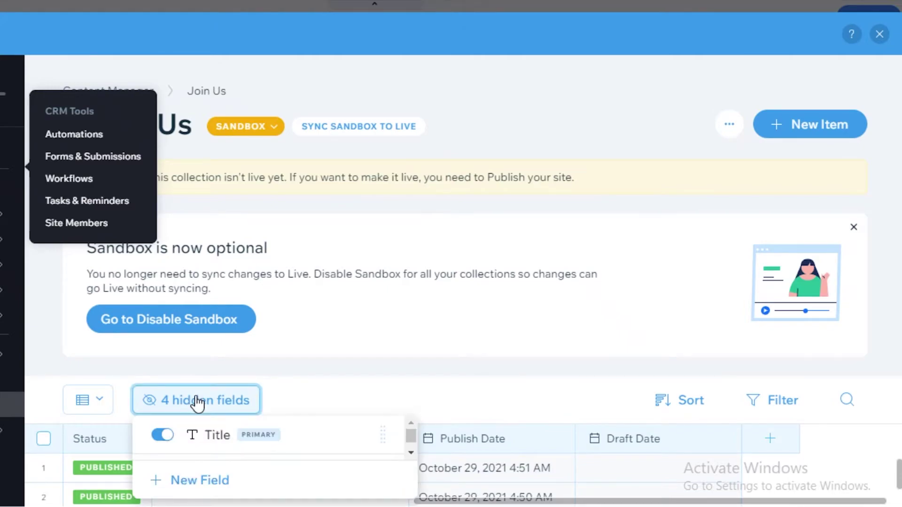
pyautogui.scroll(-2, 346, 435)
pyautogui.scroll(2, 183, 437)
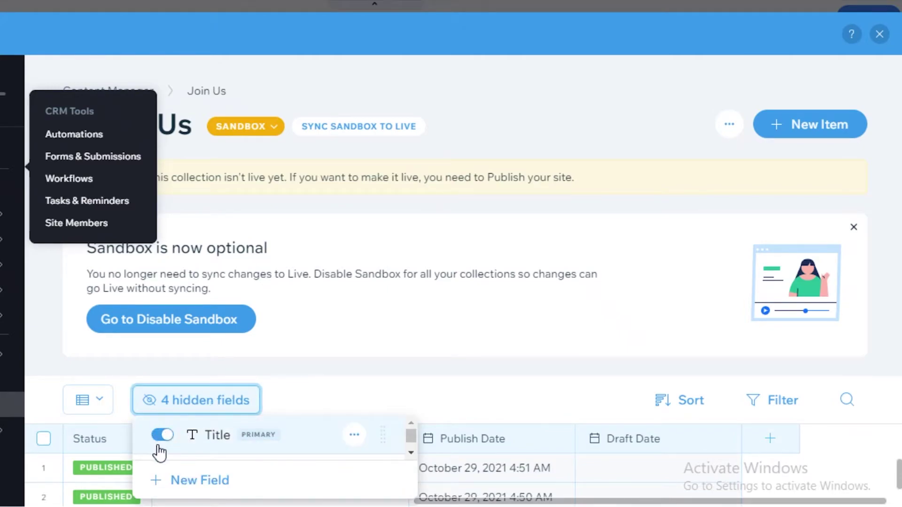
pyautogui.click(164, 437)
pyautogui.click(506, 302)
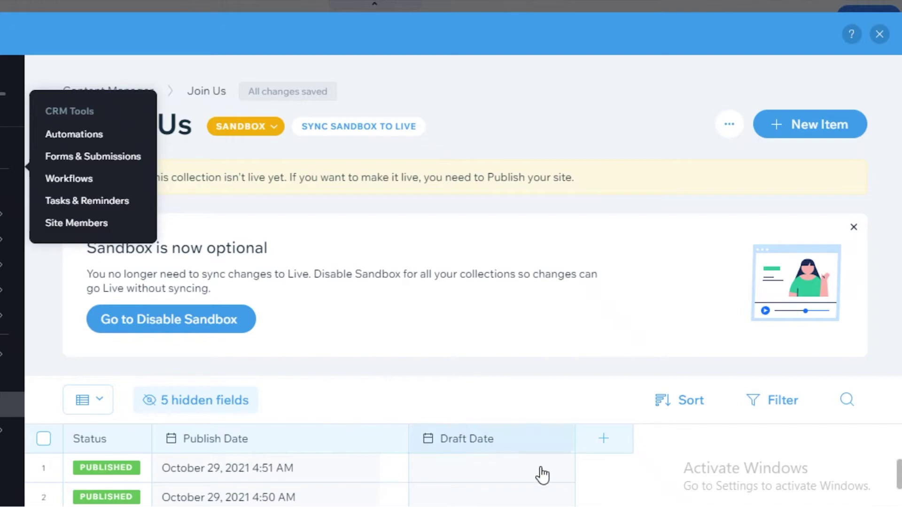
pyautogui.click(854, 227)
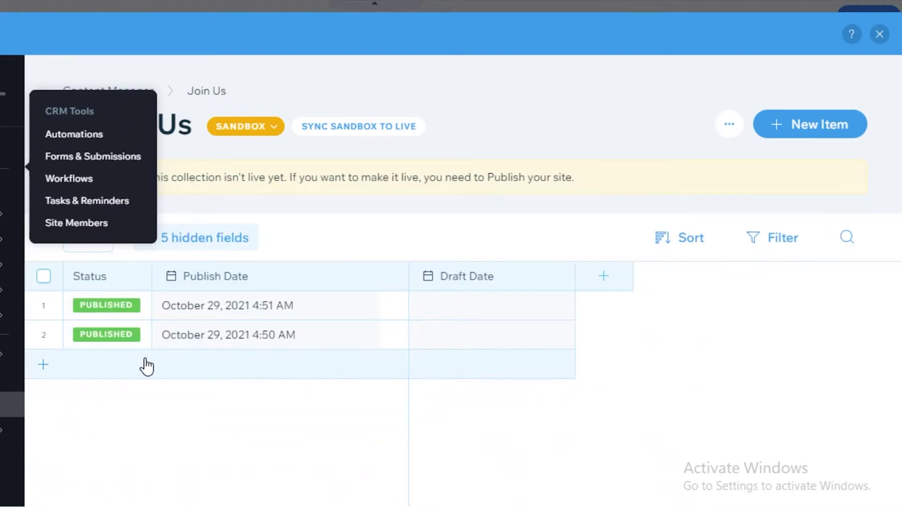
# Add the nAMES and eXPERIENCE fields to the Join Us collection.
pyautogui.click(207, 314)
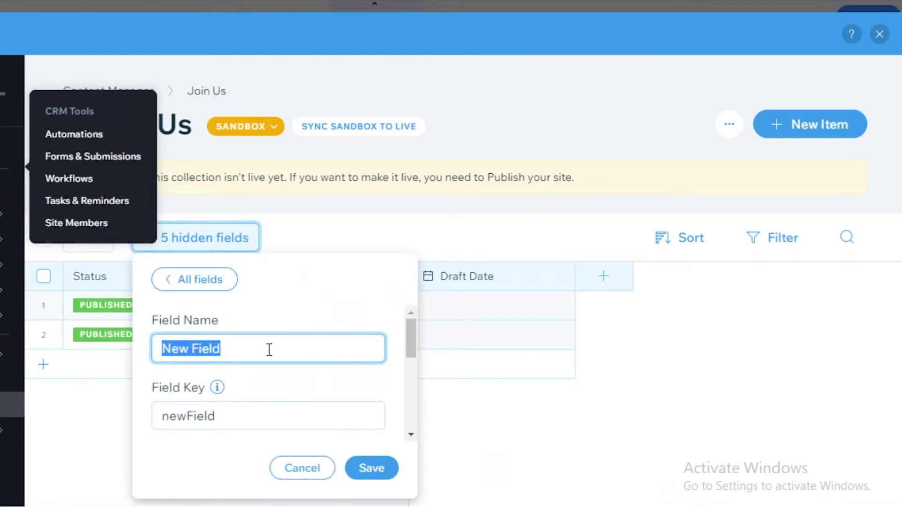
pyautogui.press('BackSpace')
pyautogui.write('nAMES')
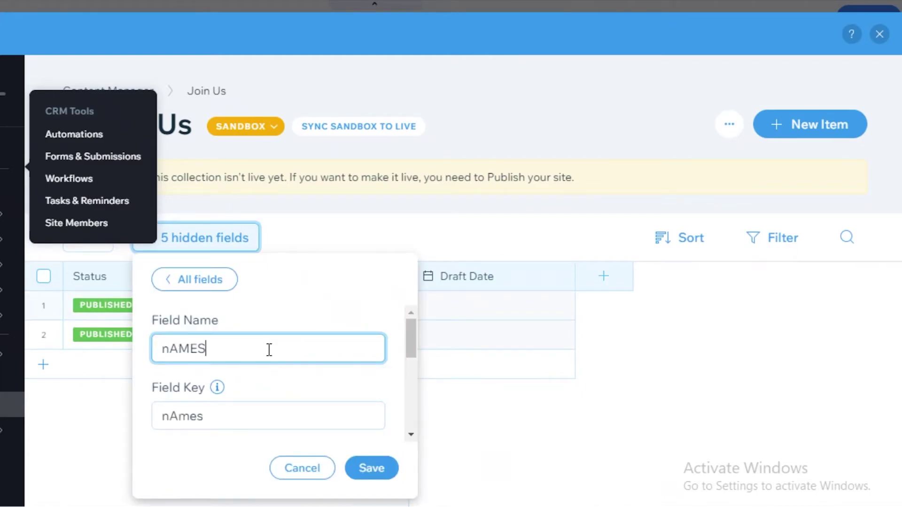
pyautogui.click(381, 473)
pyautogui.click(777, 287)
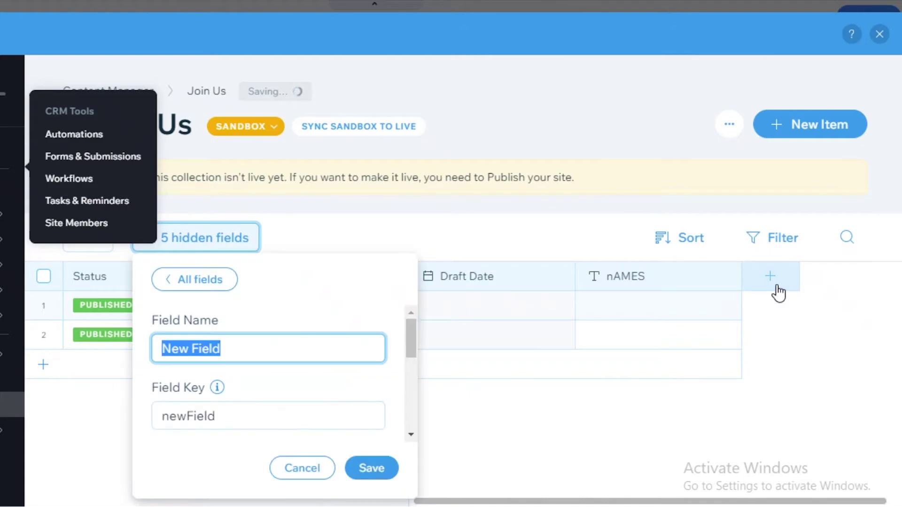
pyautogui.press('BackSpace')
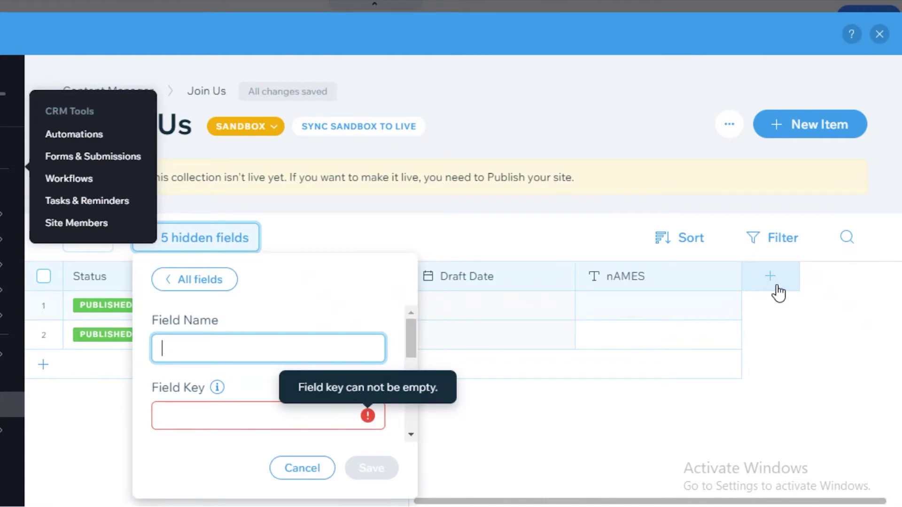
pyautogui.write('eXPERIENCE')
pyautogui.click(371, 468)
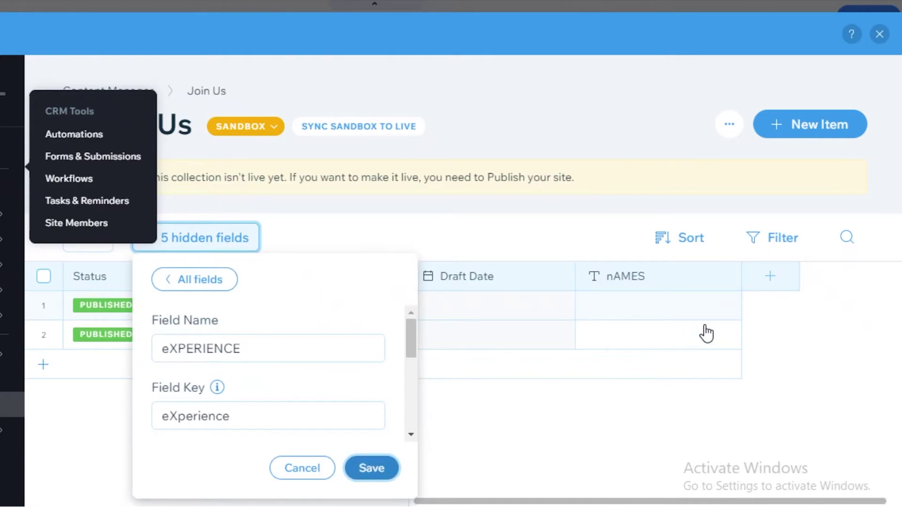
pyautogui.moveTo(547, 501); pyautogui.dragTo(694, 502)
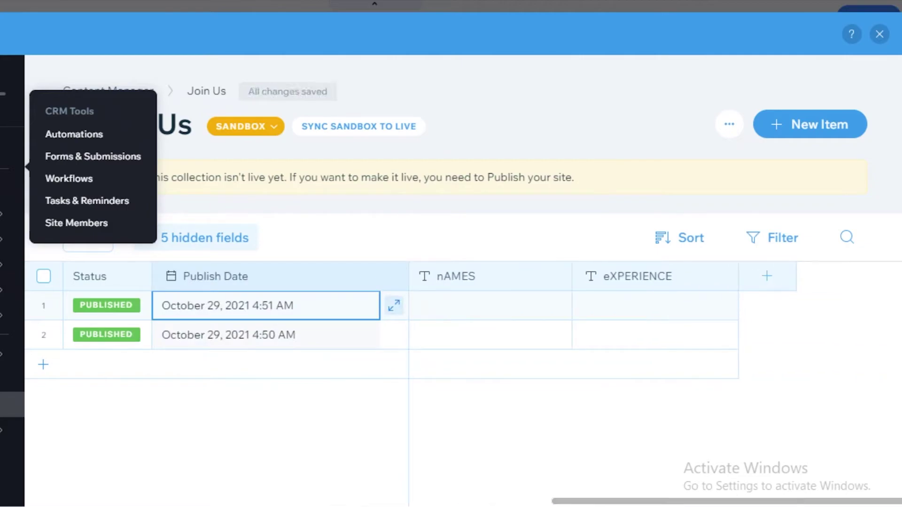
# Add a field named 'Phone no' and save it.
pyautogui.click(767, 277)
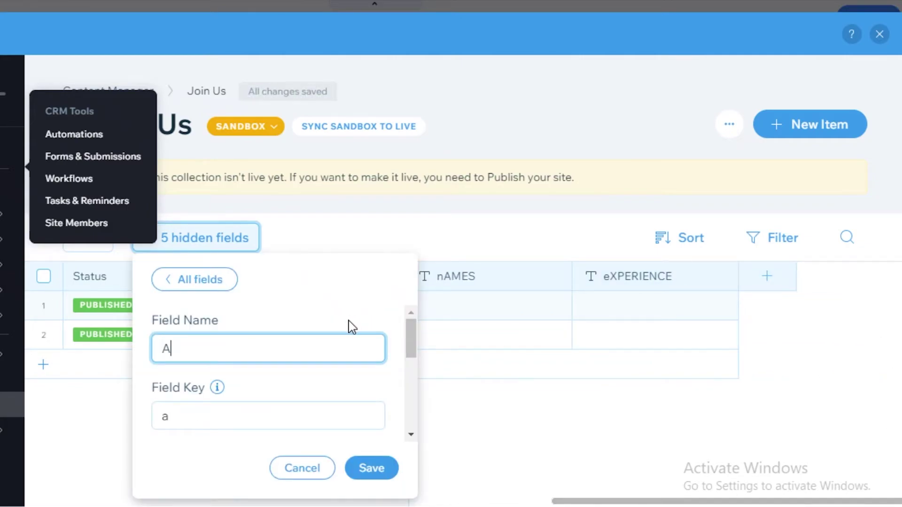
pyautogui.press('BackSpace')
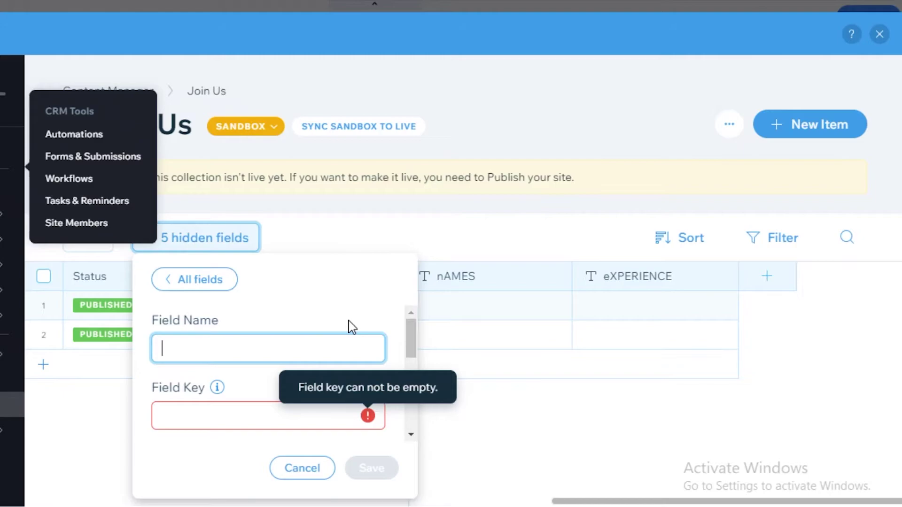
pyautogui.write('N')
pyautogui.press('BackSpace')
pyautogui.write('P')
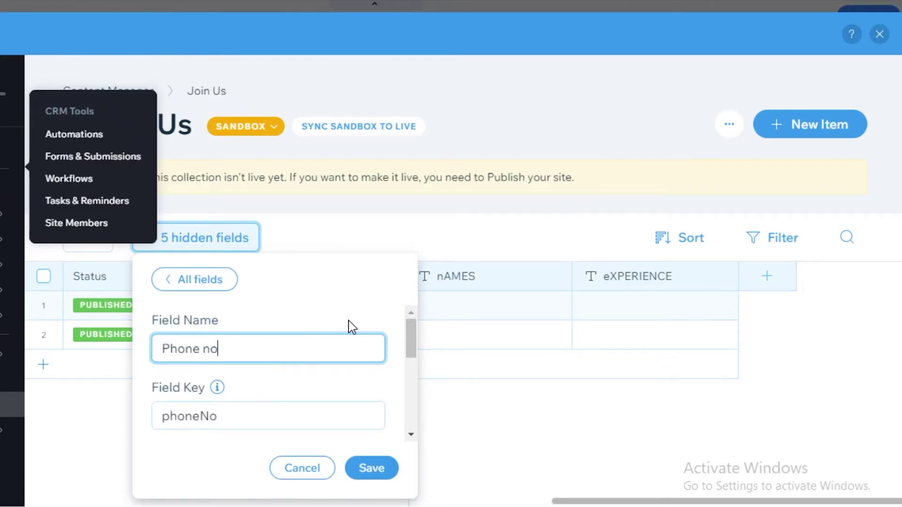
pyautogui.write('hone no')
pyautogui.press('Return')
pyautogui.click(591, 282)
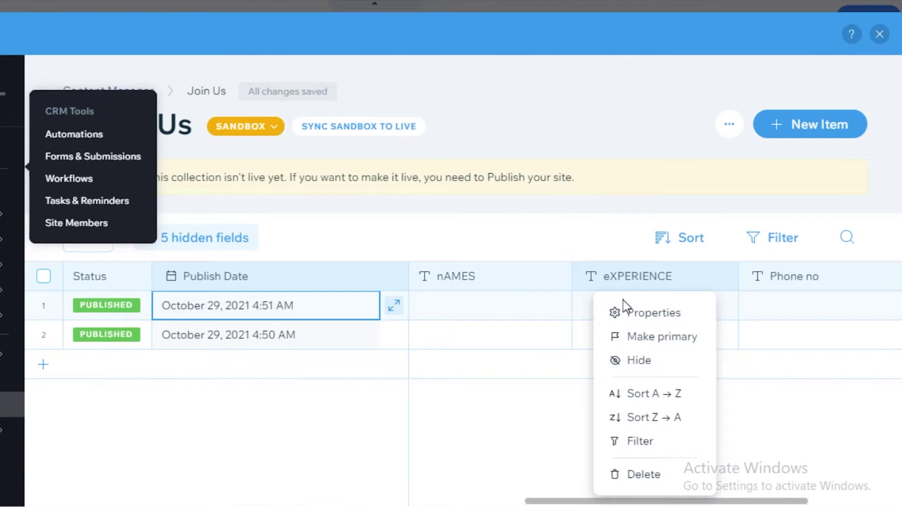
# Inspect the eXPERIENCE field's type options, closing settings without changes.
pyautogui.click(627, 313)
pyautogui.scroll(-3, 210, 337)
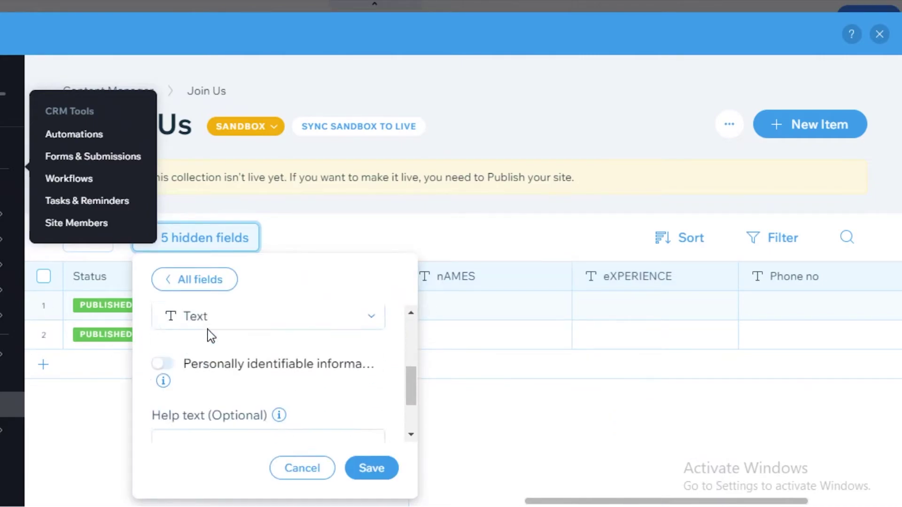
pyautogui.scroll(2, 259, 370)
pyautogui.scroll(-2, 260, 373)
pyautogui.click(262, 332)
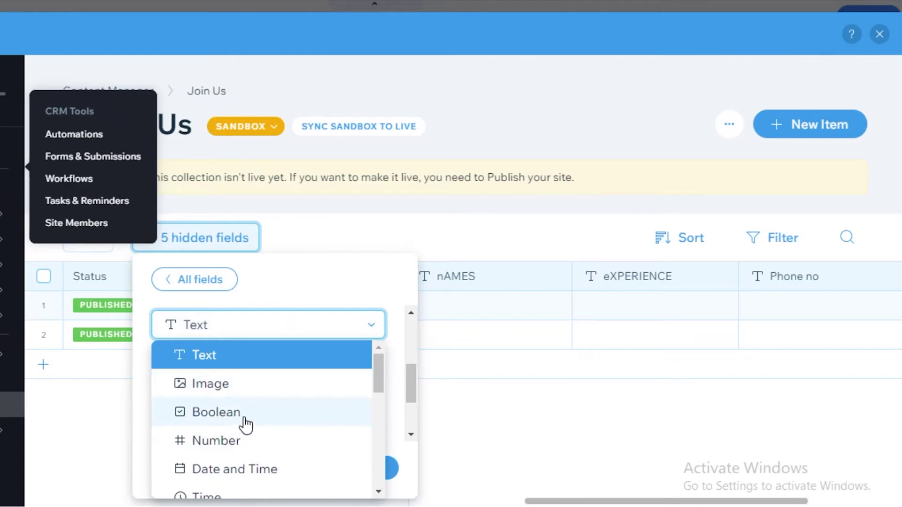
pyautogui.scroll(-3, 350, 470)
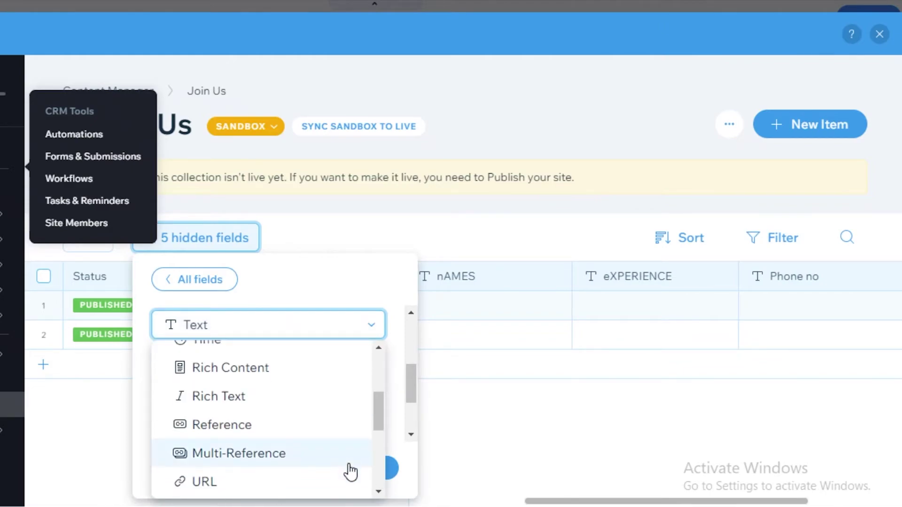
pyautogui.scroll(-2, 295, 385)
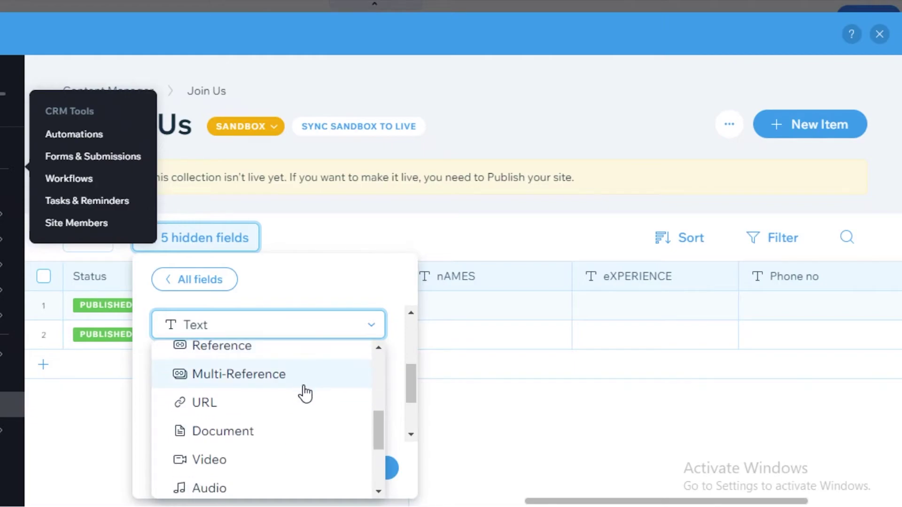
pyautogui.scroll(-3, 277, 403)
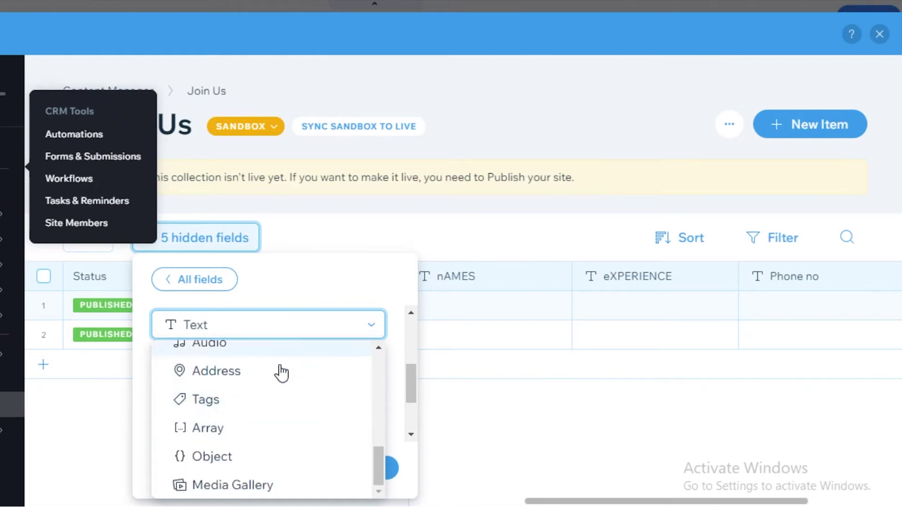
pyautogui.scroll(2, 299, 427)
pyautogui.click(551, 179)
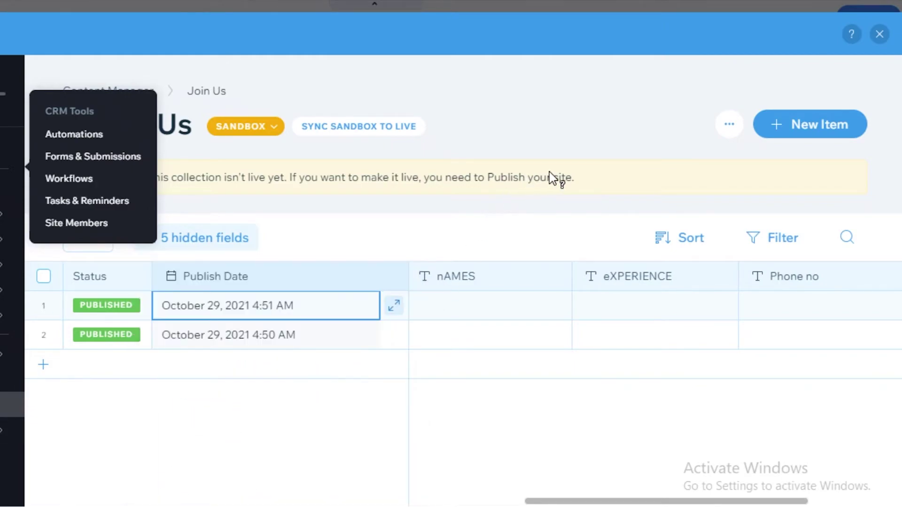
pyautogui.hscroll(3, 825, 483)
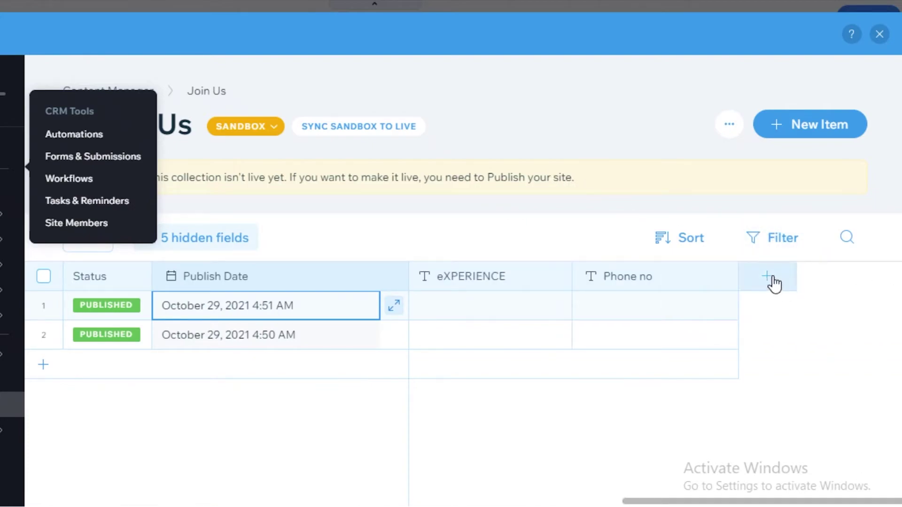
# Change the Phone no field type to Number and save.
pyautogui.click(772, 280)
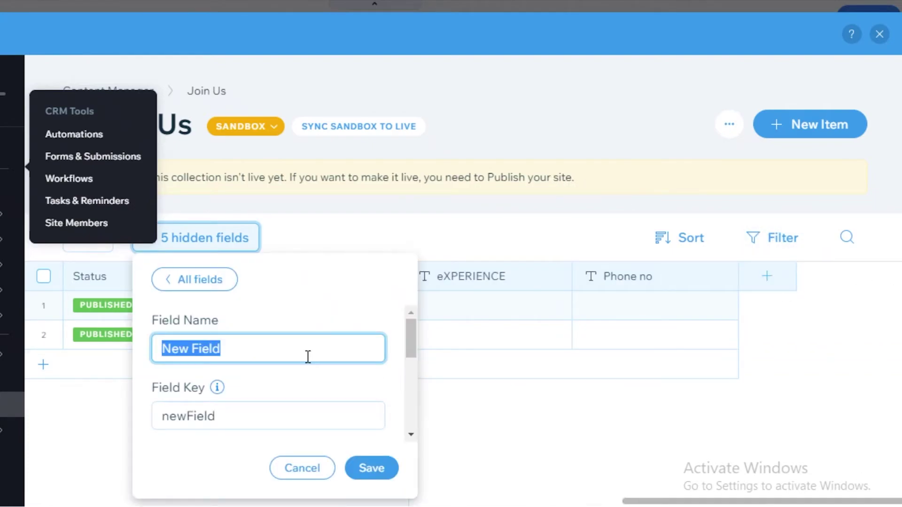
pyautogui.click(593, 279)
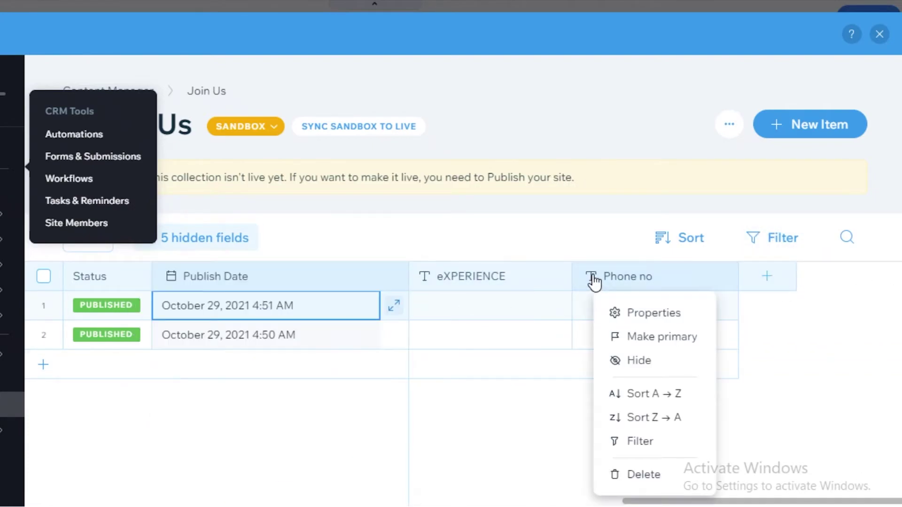
pyautogui.click(627, 313)
pyautogui.scroll(-4, 376, 348)
pyautogui.scroll(2, 232, 352)
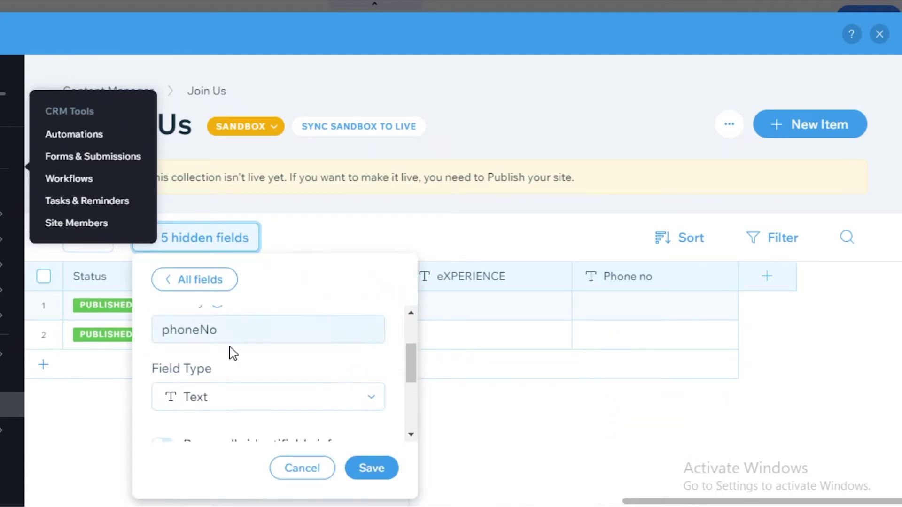
pyautogui.click(207, 401)
pyautogui.scroll(-2, 217, 455)
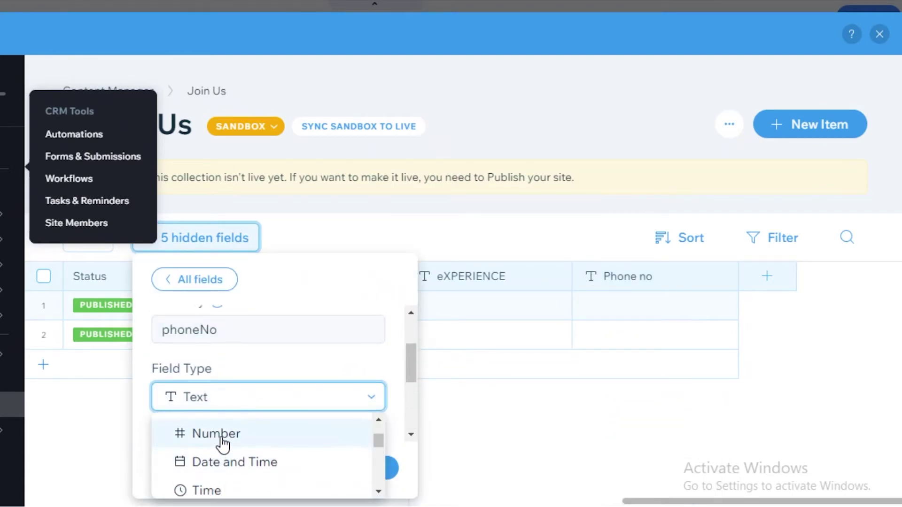
pyautogui.click(220, 439)
pyautogui.click(381, 472)
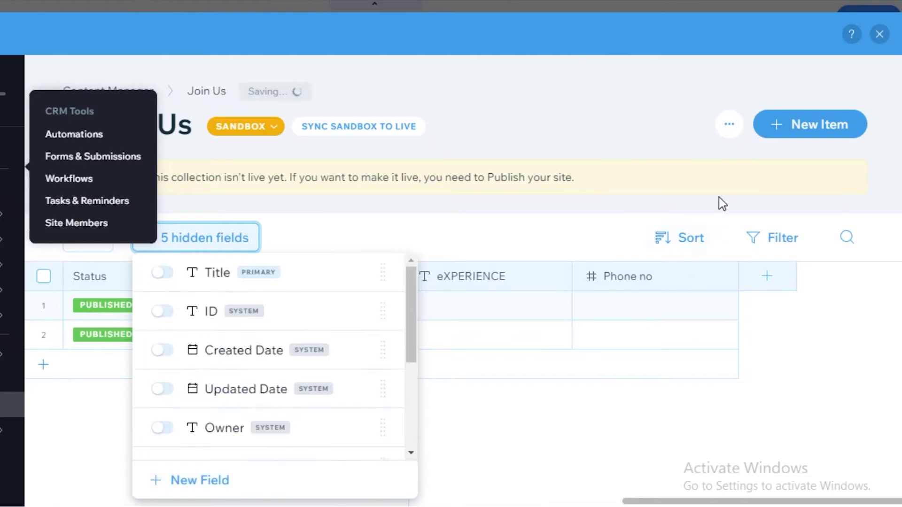
pyautogui.click(601, 146)
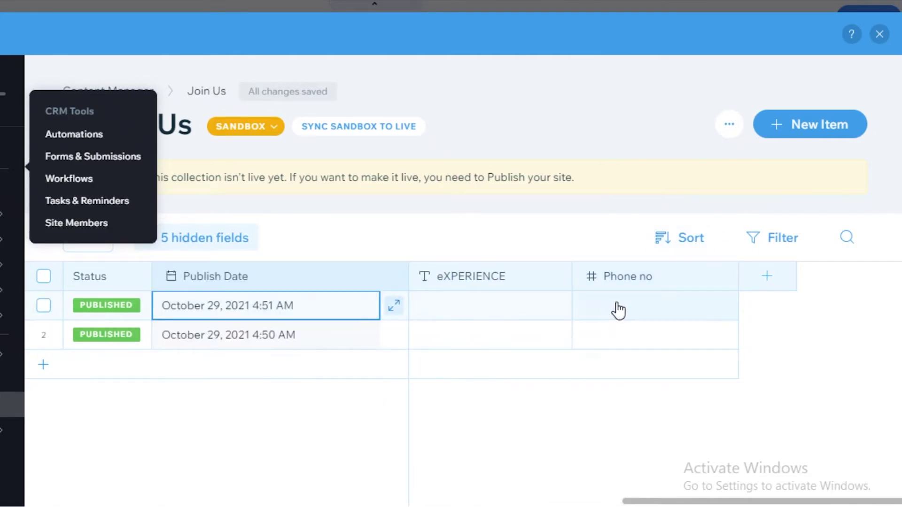
# Preview the New Item form to check the fields.
pyautogui.click(795, 125)
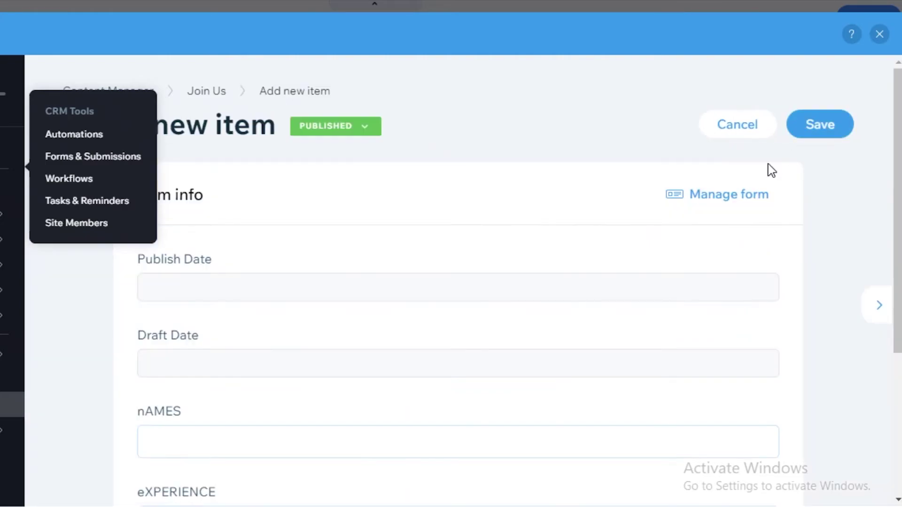
pyautogui.scroll(-5, 736, 337)
pyautogui.scroll(5, 737, 298)
pyautogui.scroll(-2, 457, 239)
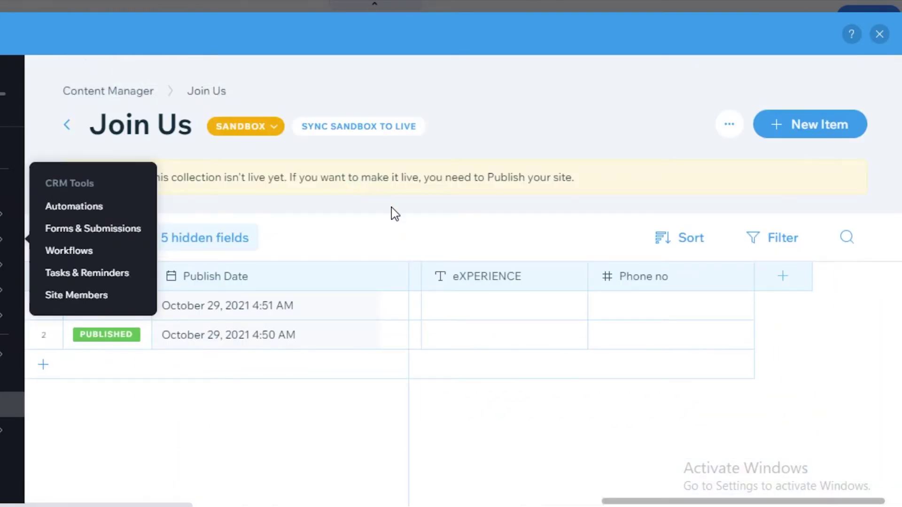
# Add a new text field named 'Address'.
pyautogui.click(804, 270)
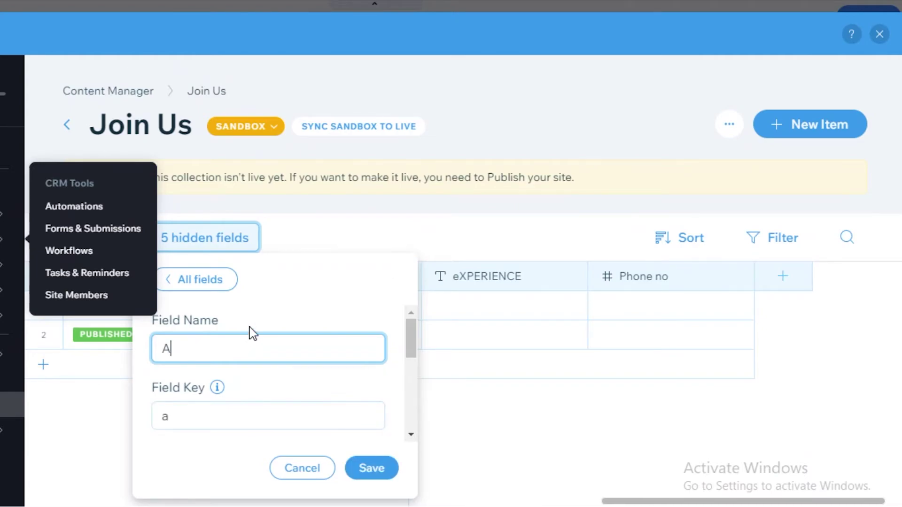
pyautogui.press('BackSpace')
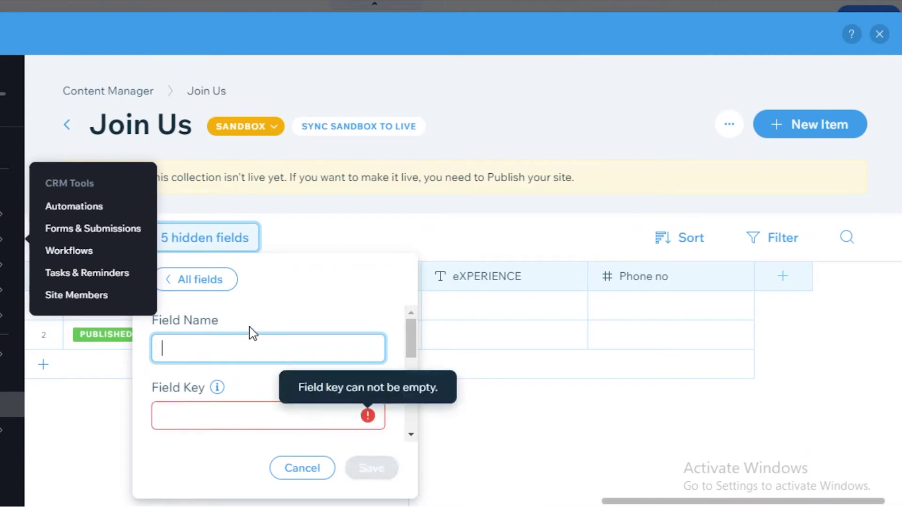
pyautogui.write('Address')
pyautogui.click(371, 467)
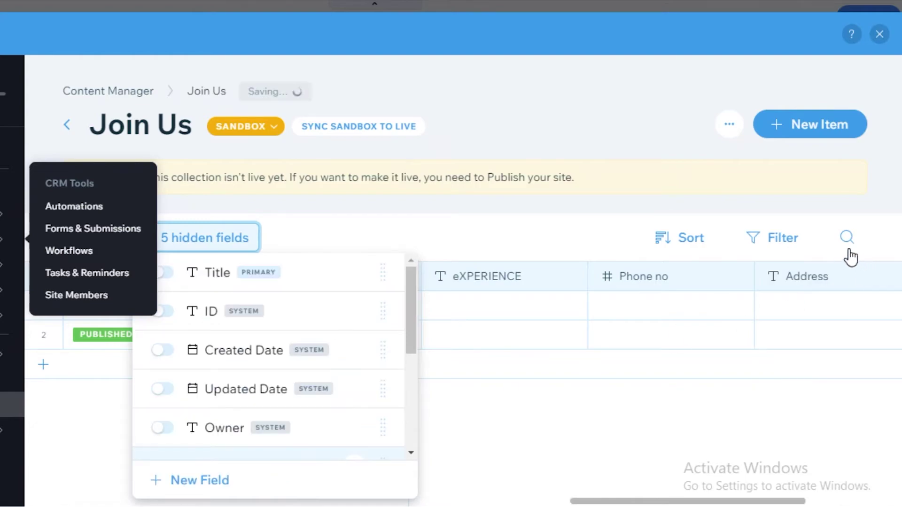
# Add a new field named 'About yourself'.
pyautogui.click(598, 499)
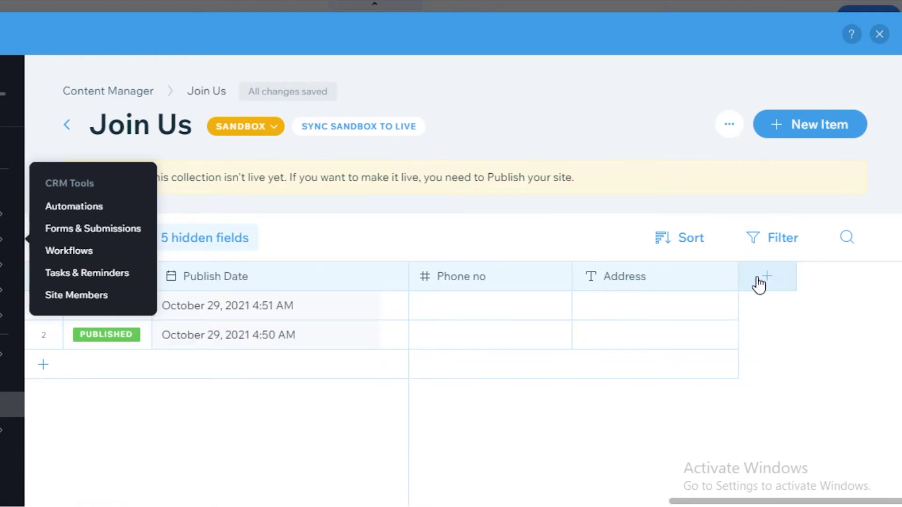
pyautogui.write('About yourself')
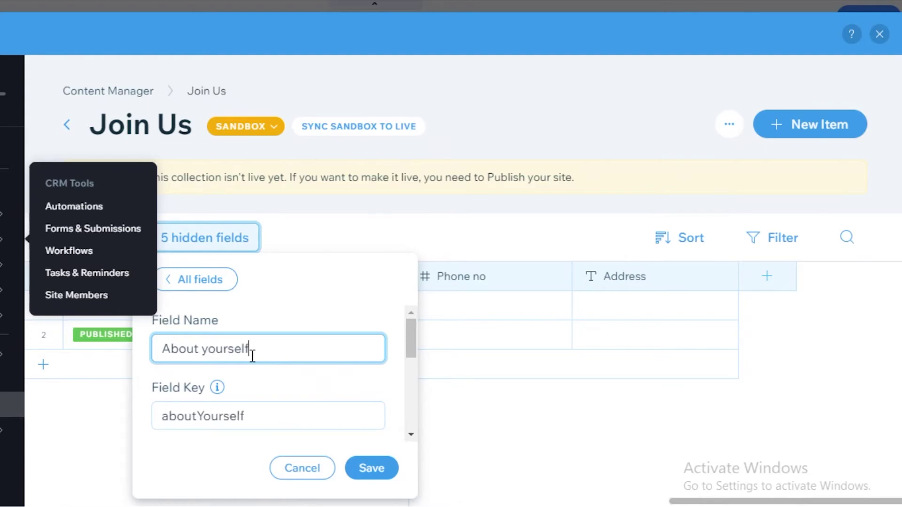
pyautogui.press('Return')
pyautogui.click(84, 237)
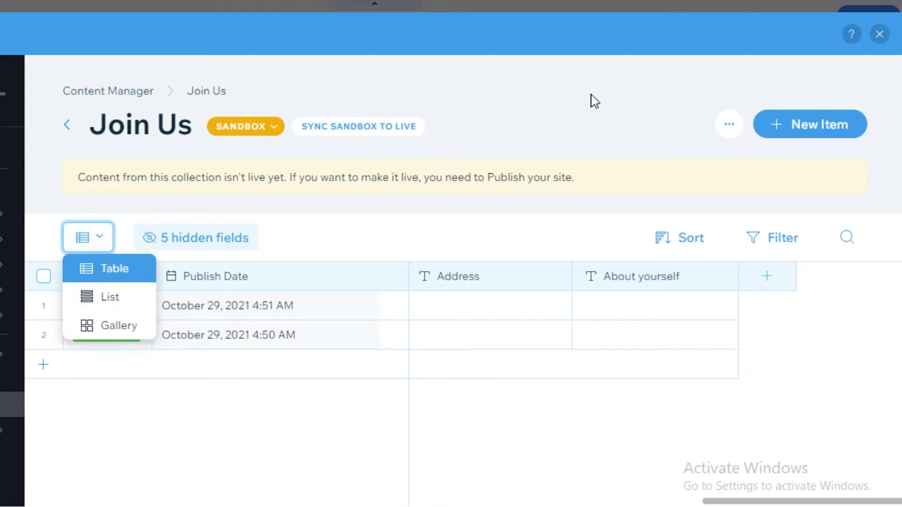
pyautogui.click(639, 177)
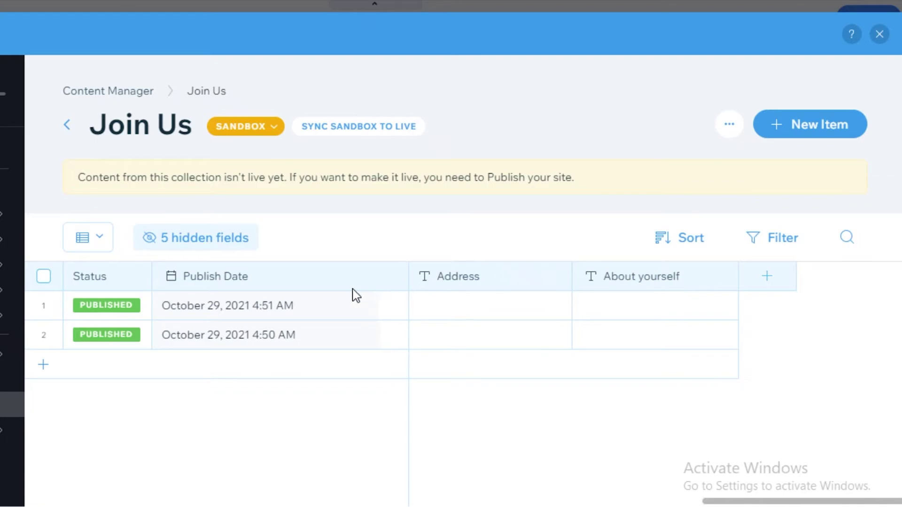
pyautogui.click(87, 237)
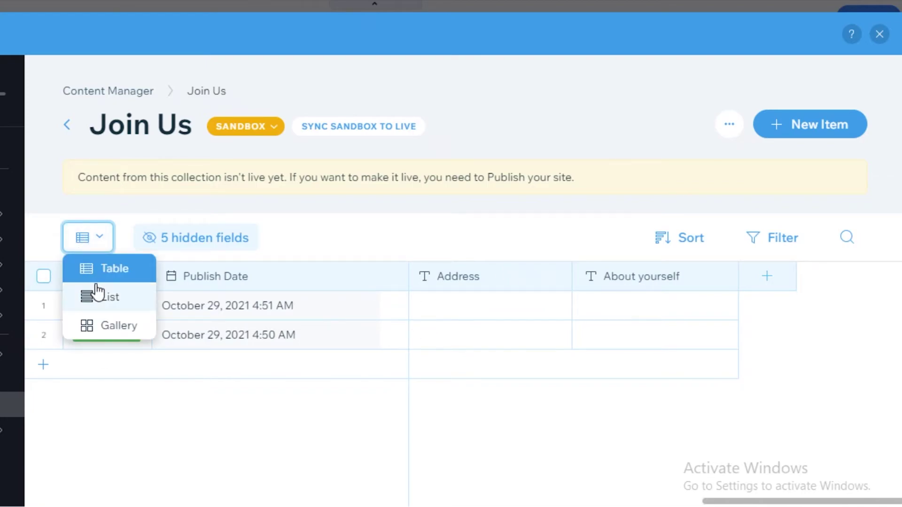
pyautogui.click(89, 296)
pyautogui.click(106, 238)
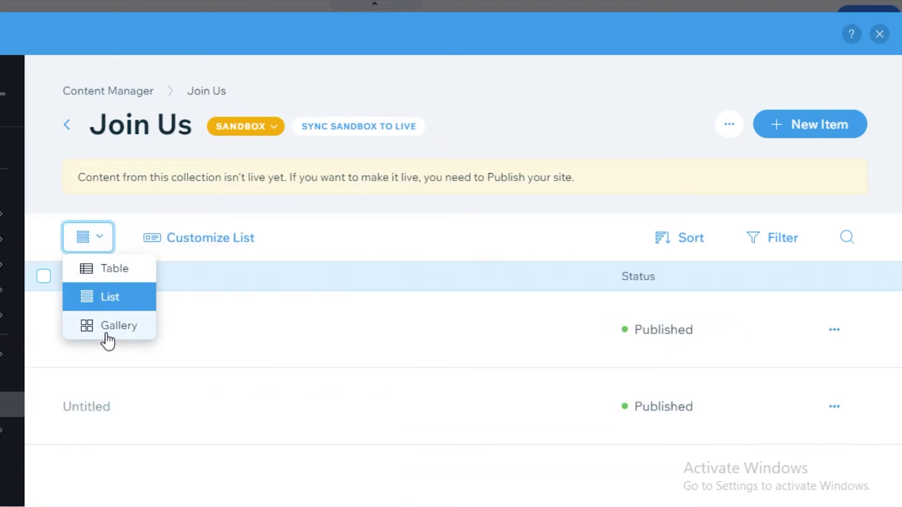
pyautogui.click(106, 329)
pyautogui.click(100, 242)
pyautogui.click(113, 269)
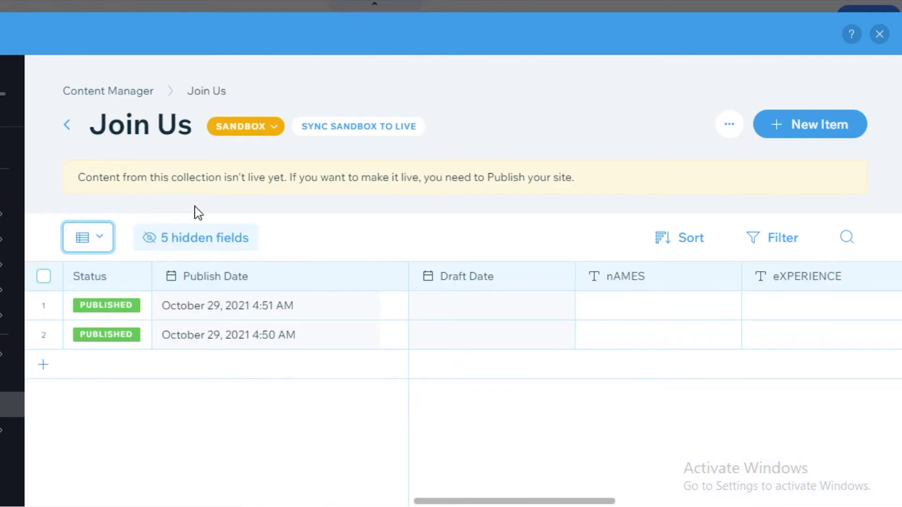
# Close the collection, publish the site, and dismiss the publish and mobile prompts.
pyautogui.click(880, 34)
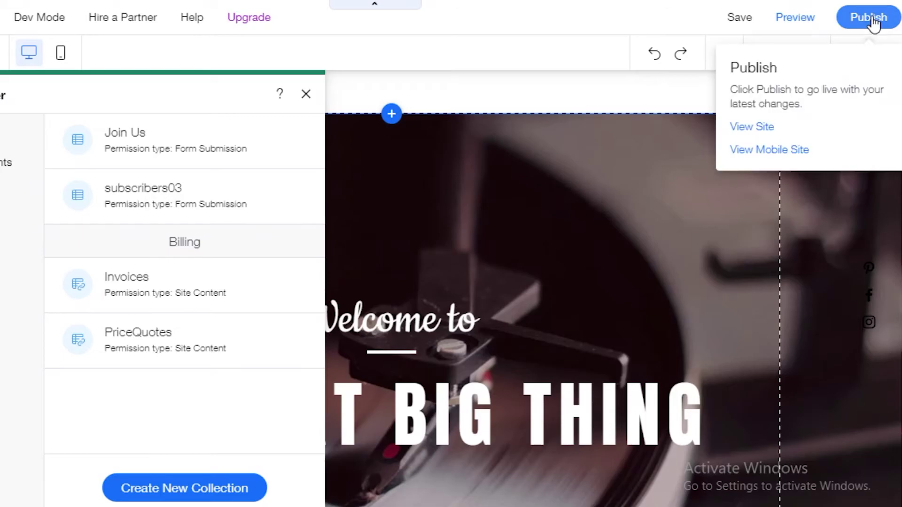
pyautogui.click(871, 20)
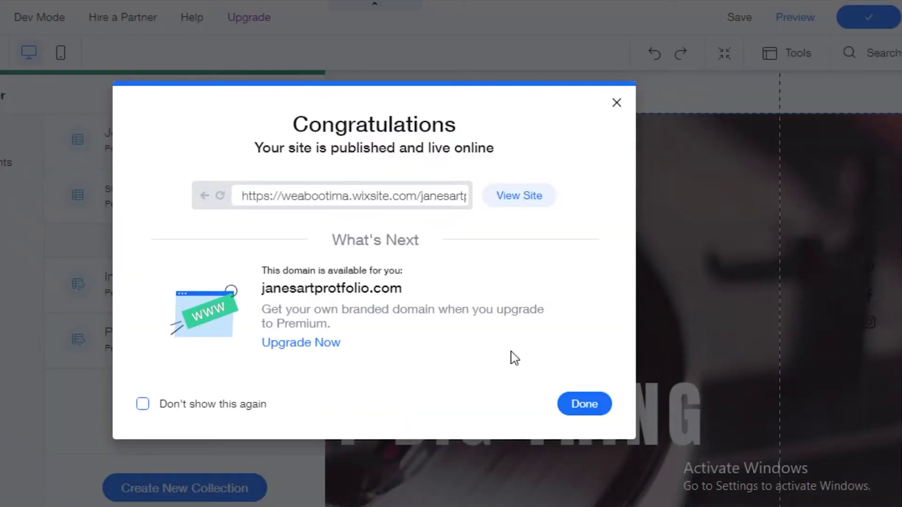
pyautogui.click(617, 102)
pyautogui.scroll(-5, 839, 338)
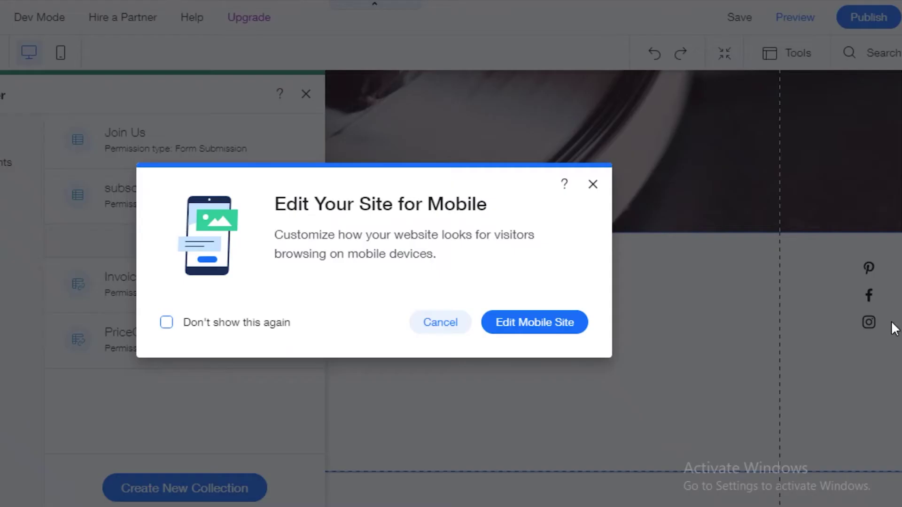
pyautogui.click(441, 322)
pyautogui.click(296, 140)
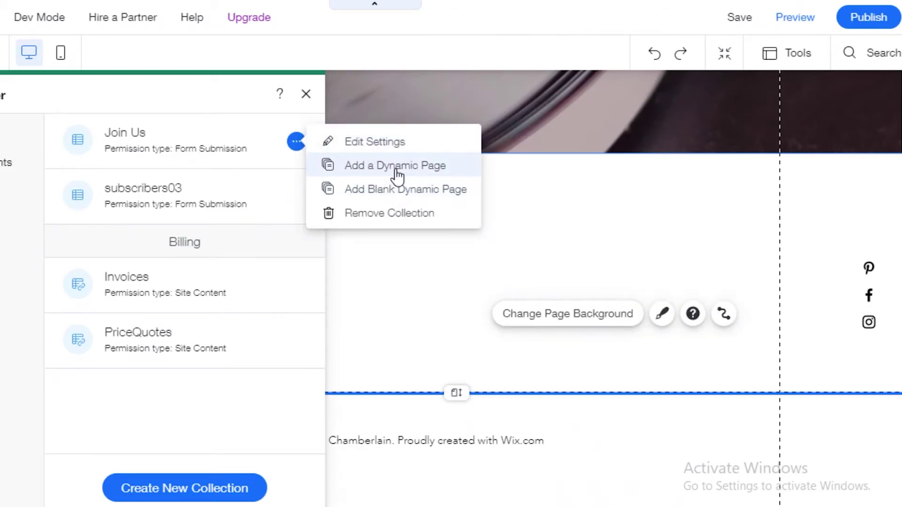
# Close the Join Us collection options menu.
pyautogui.click(397, 173)
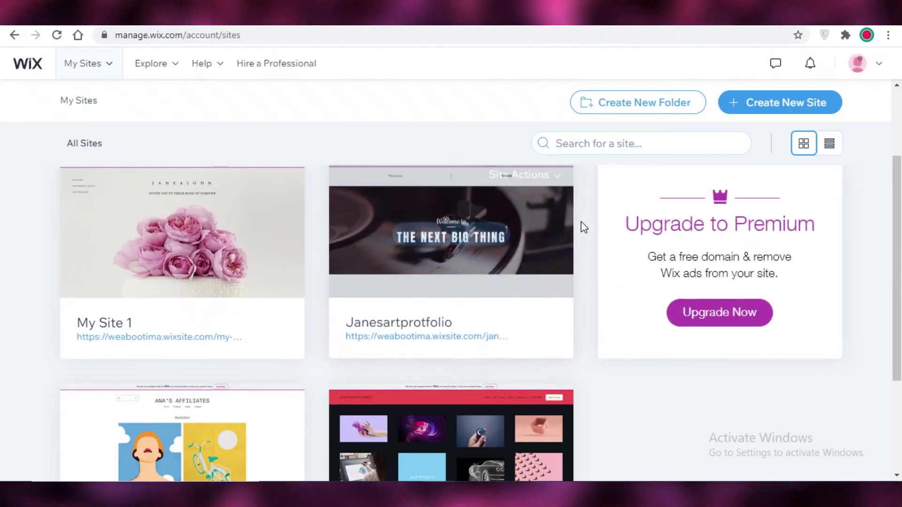
# Find the My Site card in the sites list and open its dashboard.
pyautogui.scroll(4, 393, 215)
pyautogui.scroll(-6, 5, 230)
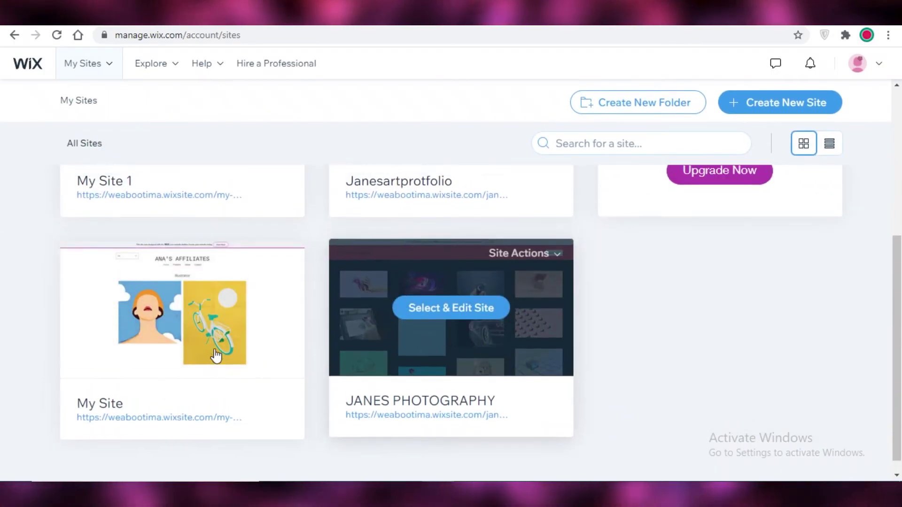
pyautogui.scroll(4, 562, 332)
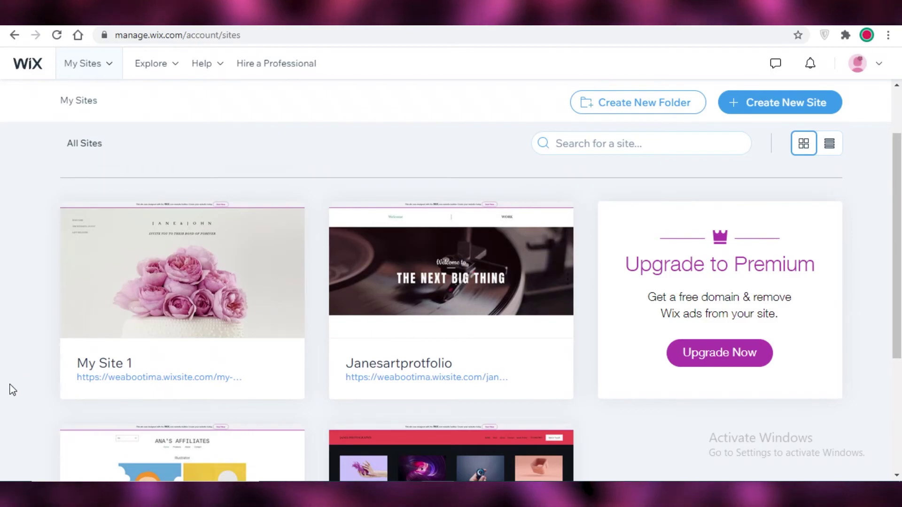
pyautogui.moveTo(399, 243)
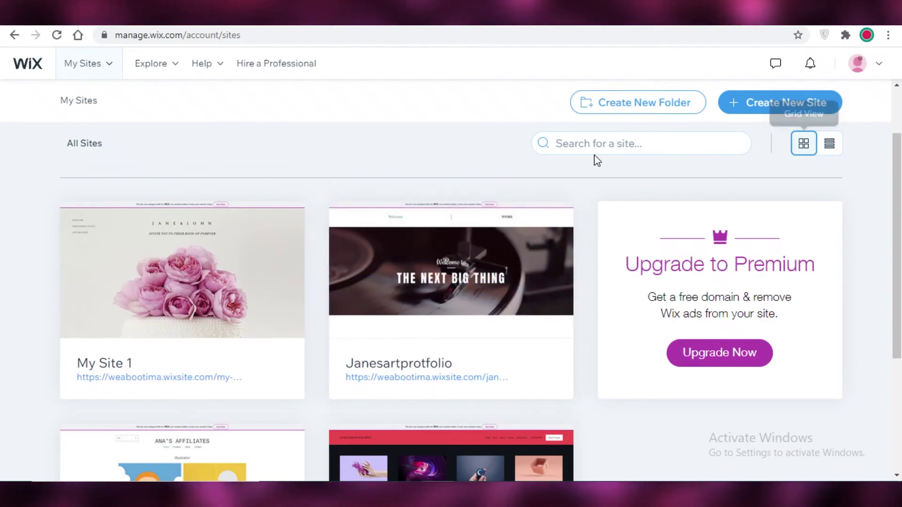
pyautogui.scroll(3, 624, 238)
pyautogui.scroll(-7, 279, 163)
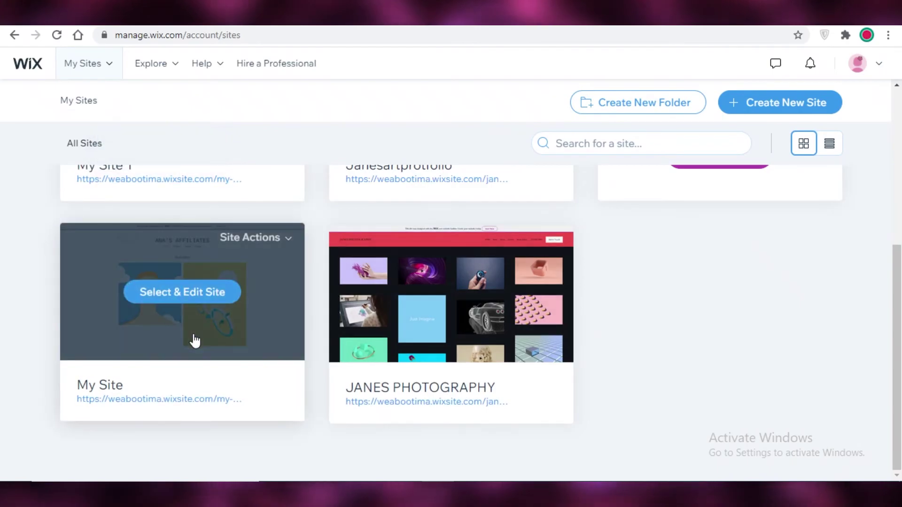
pyautogui.scroll(3, 196, 338)
pyautogui.scroll(-3, 192, 266)
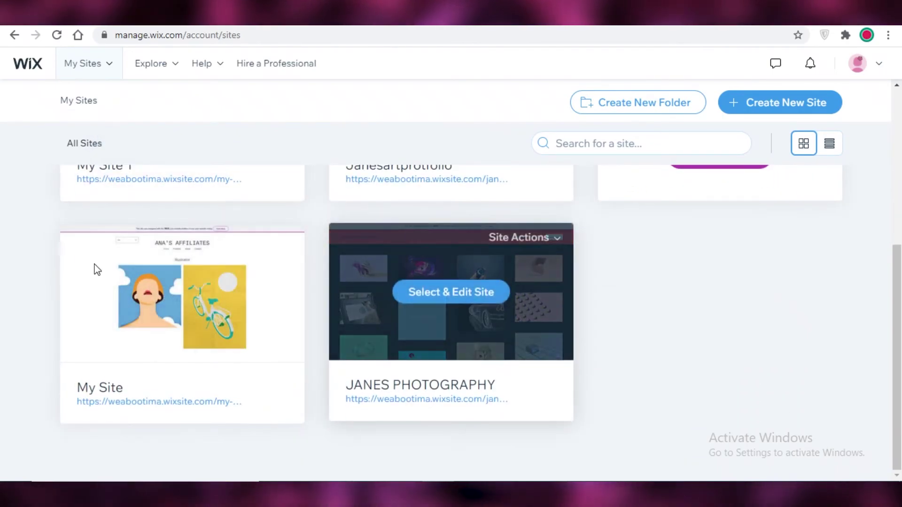
pyautogui.scroll(1, 211, 292)
pyautogui.scroll(-1, 230, 272)
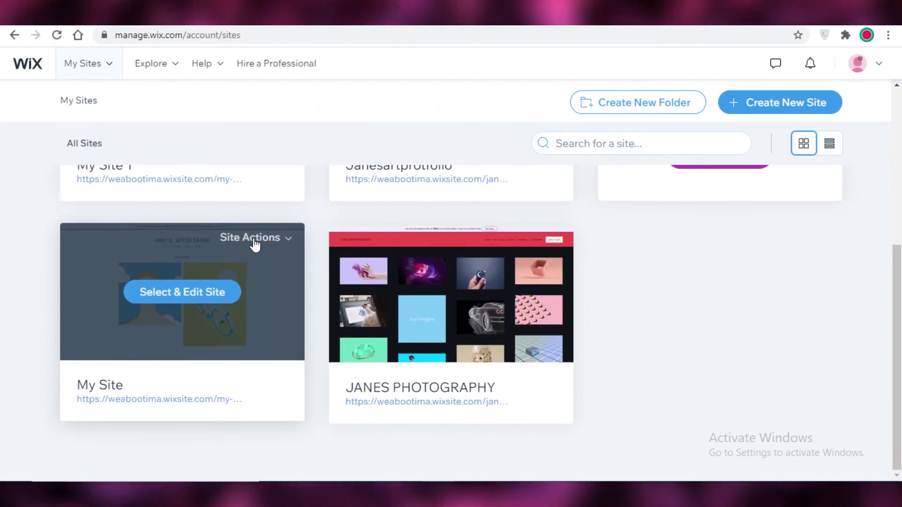
pyautogui.click(196, 287)
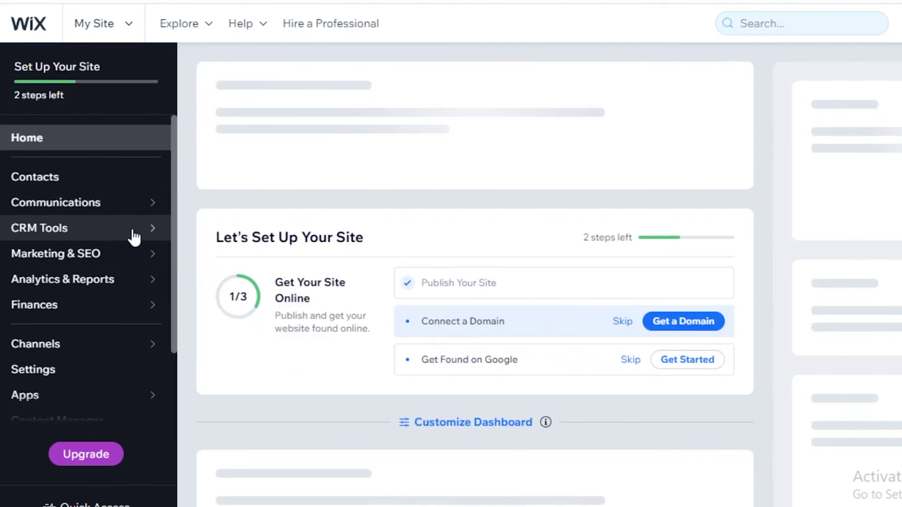
# Browse CRM Tools, viewing the Automations and Forms & Submissions pages.
pyautogui.click(136, 237)
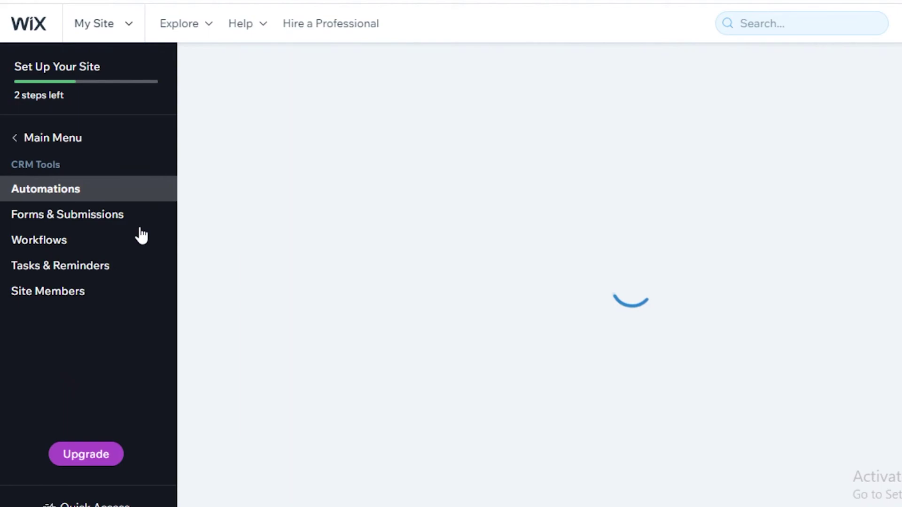
pyautogui.click(65, 192)
pyautogui.click(85, 221)
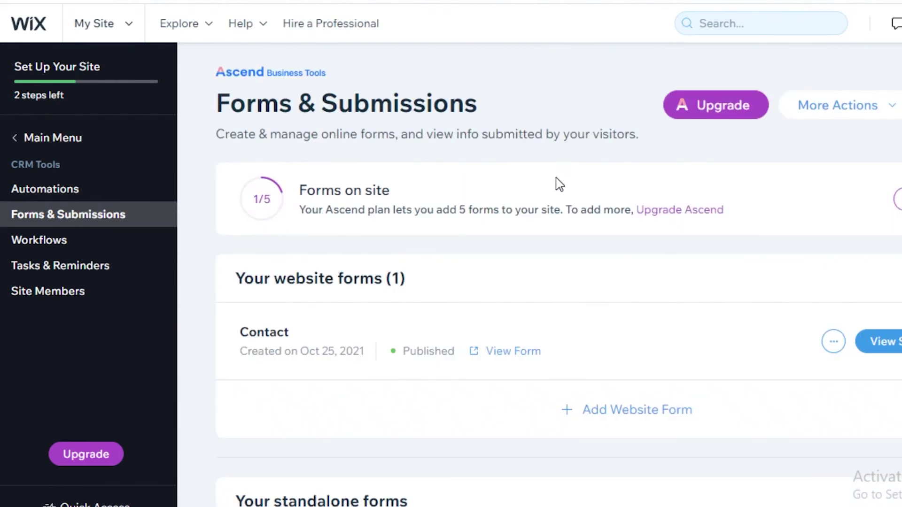
pyautogui.scroll(-3, 390, 160)
pyautogui.scroll(3, 365, 135)
pyautogui.scroll(-4, 275, 210)
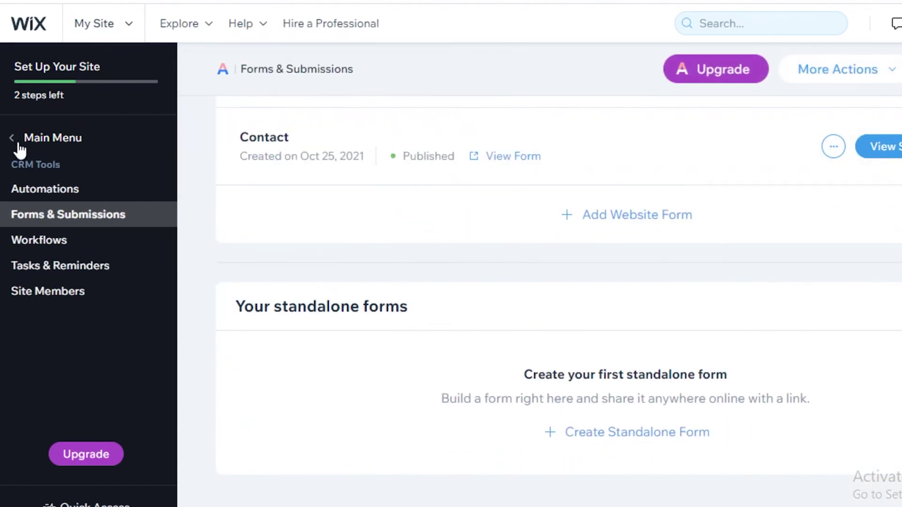
pyautogui.scroll(4, 369, 272)
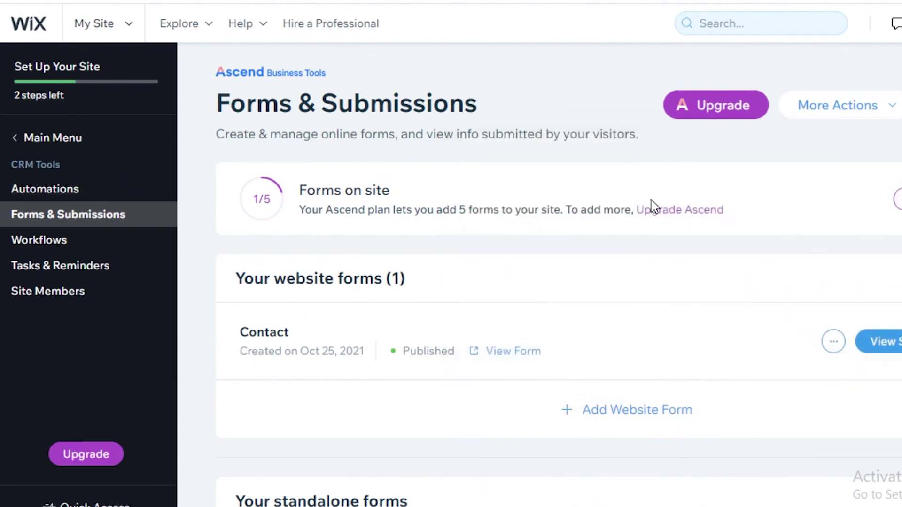
# Return to the main menu and open the Content Manager.
pyautogui.click(35, 139)
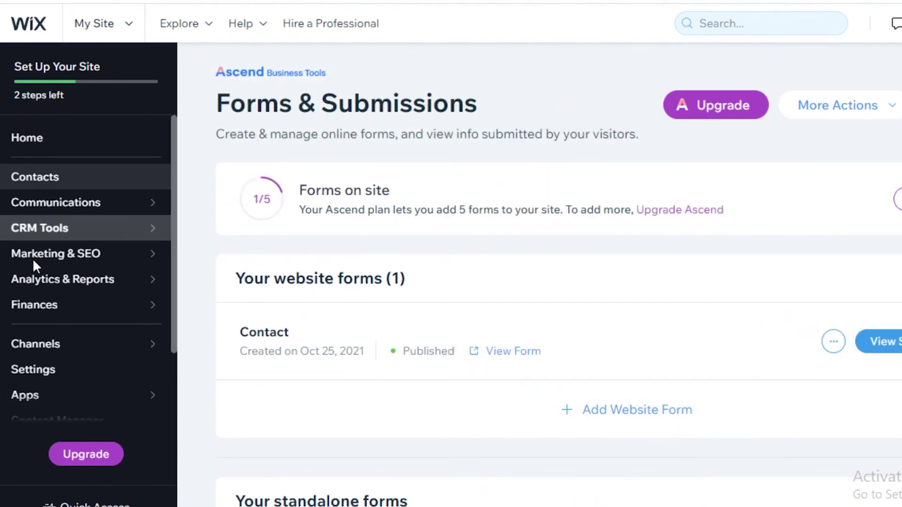
pyautogui.scroll(-2, 120, 342)
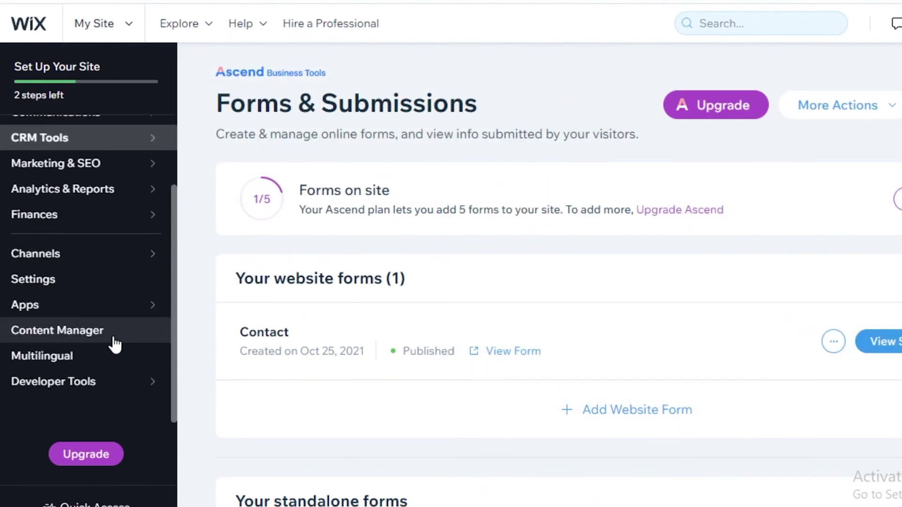
pyautogui.click(115, 344)
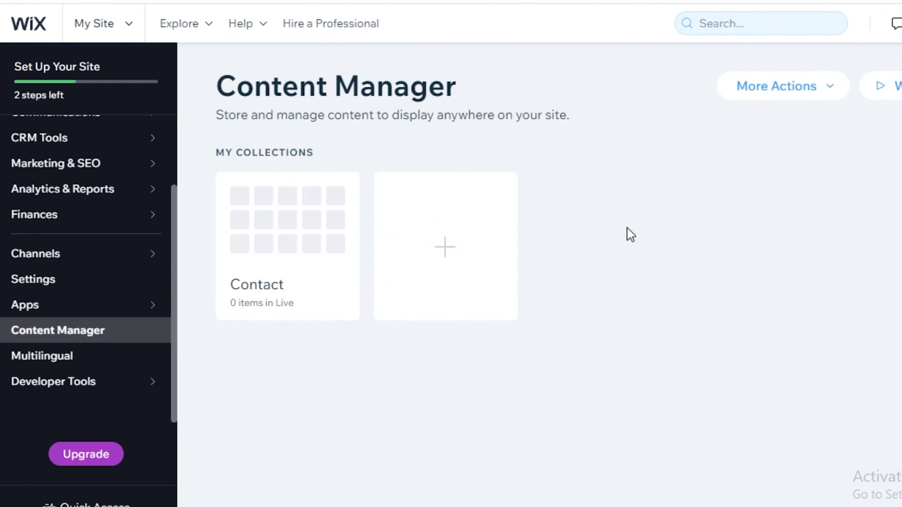
# Open the Contact collection to review its Submission Time, First Name, Email, Phone and Message columns, then return to dashboard Home.
pyautogui.moveTo(451, 232)
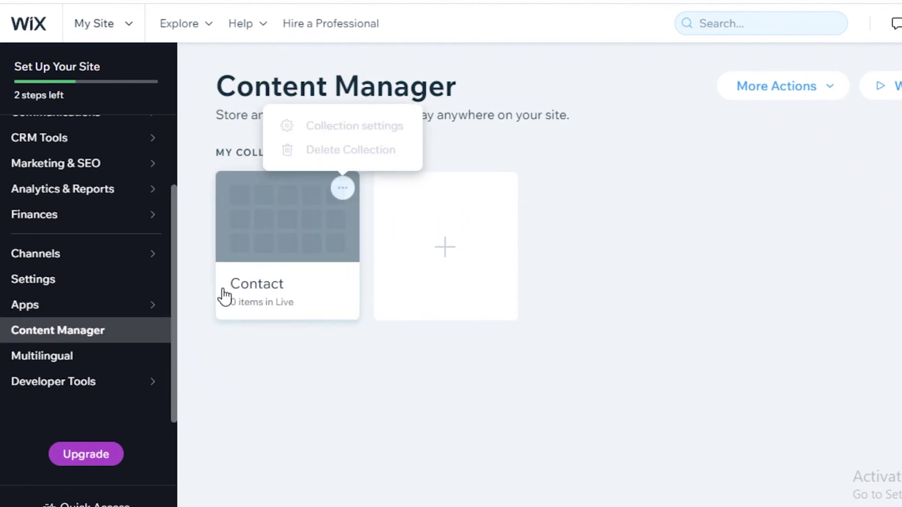
pyautogui.click(224, 297)
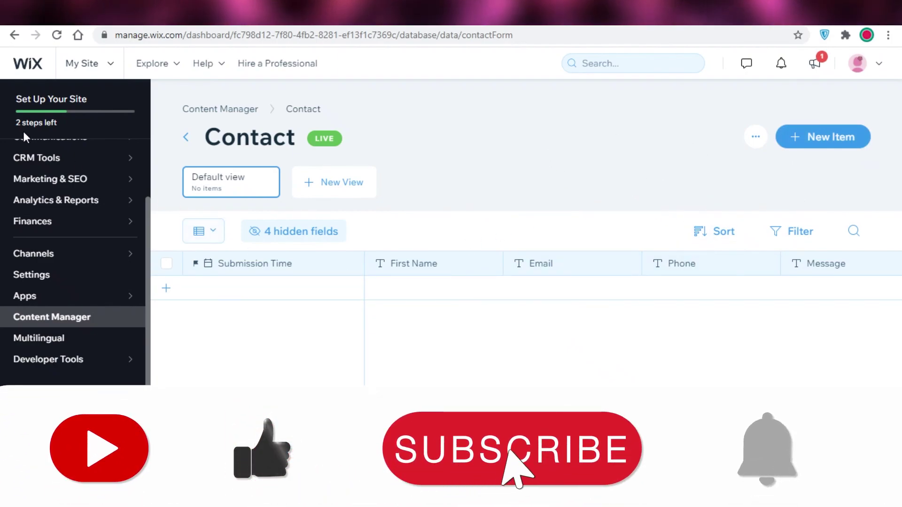
pyautogui.scroll(2, 56, 148)
pyautogui.click(71, 157)
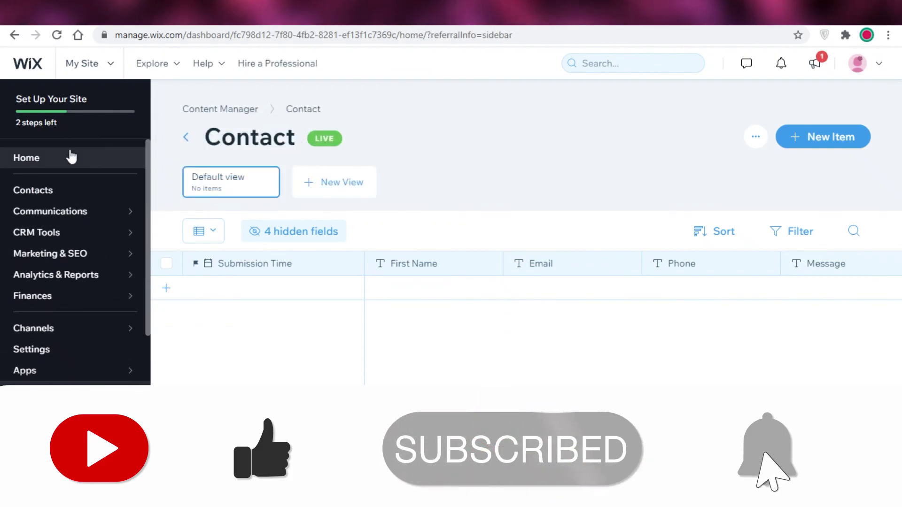